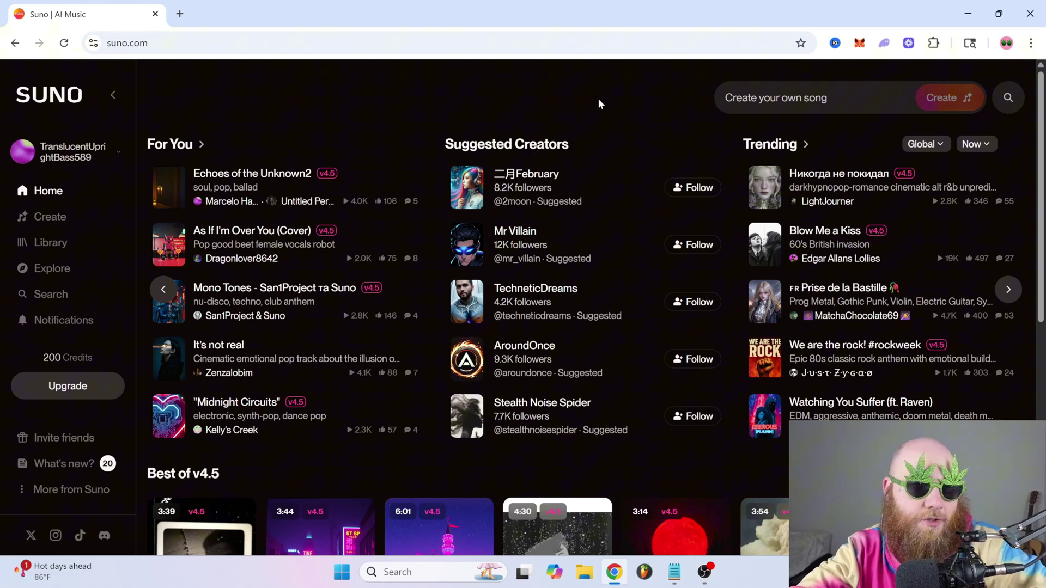
Go back to the workspace list and create a new workspace named 'Tutorial'
{"action": "left_click", "coordinate": [68, 227]}
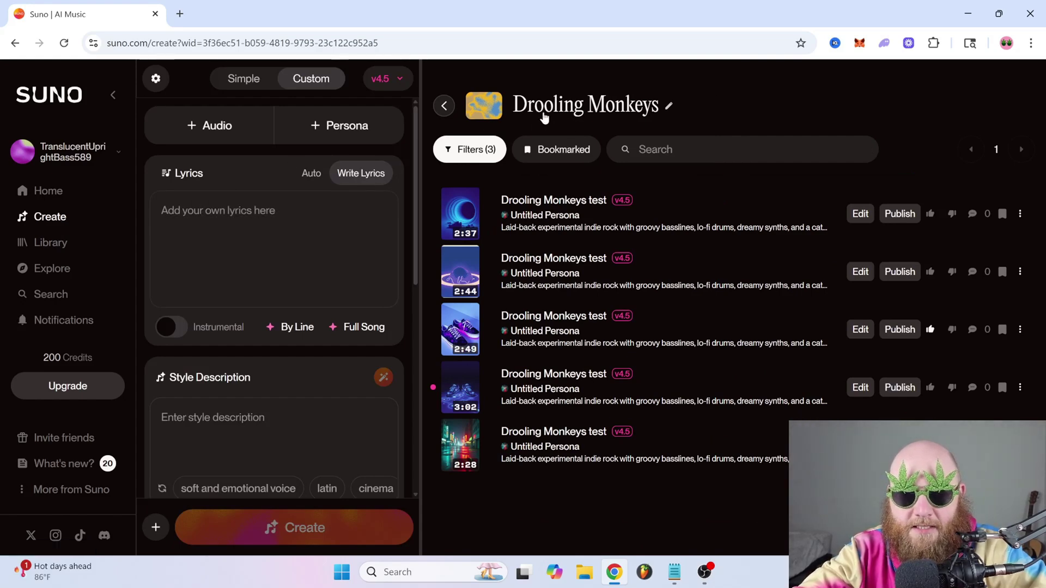
{"action": "left_click", "coordinate": [446, 108]}
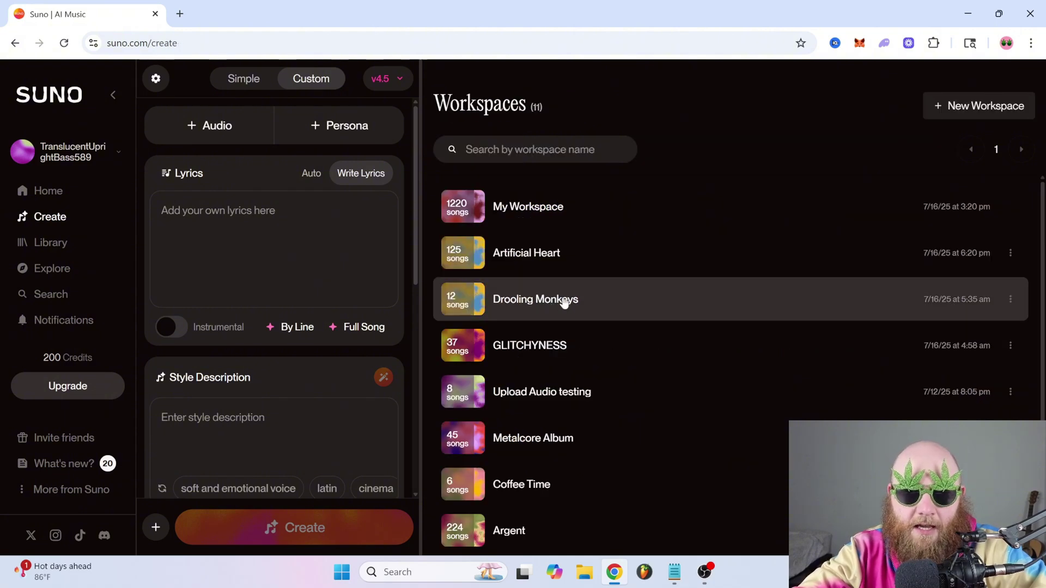
{"action": "scroll", "coordinate": [600, 338], "scroll_direction": "down", "scroll_amount": 3}
{"action": "scroll", "coordinate": [621, 386], "scroll_direction": "down", "scroll_amount": 1}
{"action": "scroll", "coordinate": [599, 273], "scroll_direction": "up", "scroll_amount": 4}
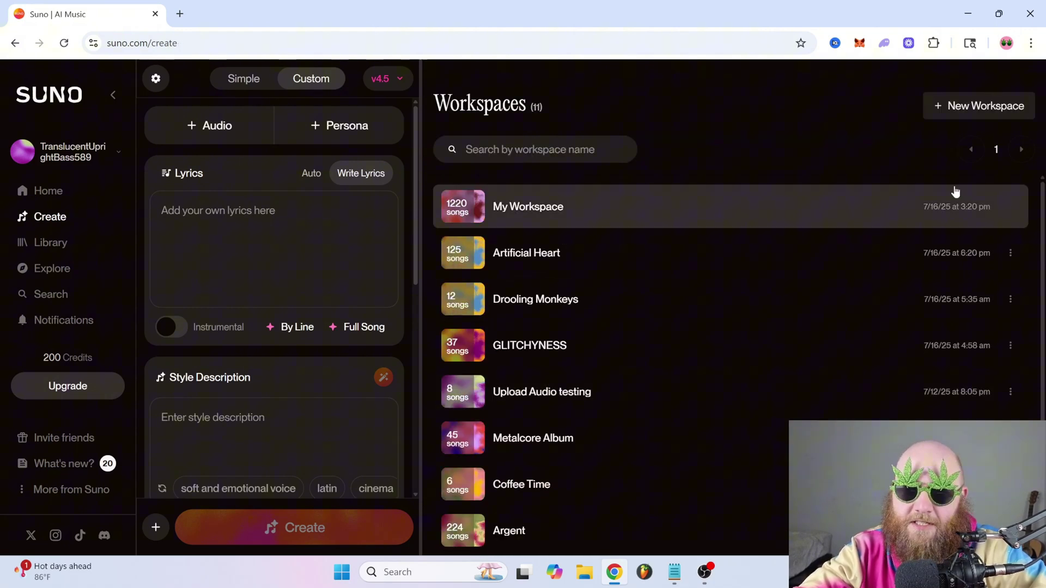
{"action": "left_click", "coordinate": [985, 106]}
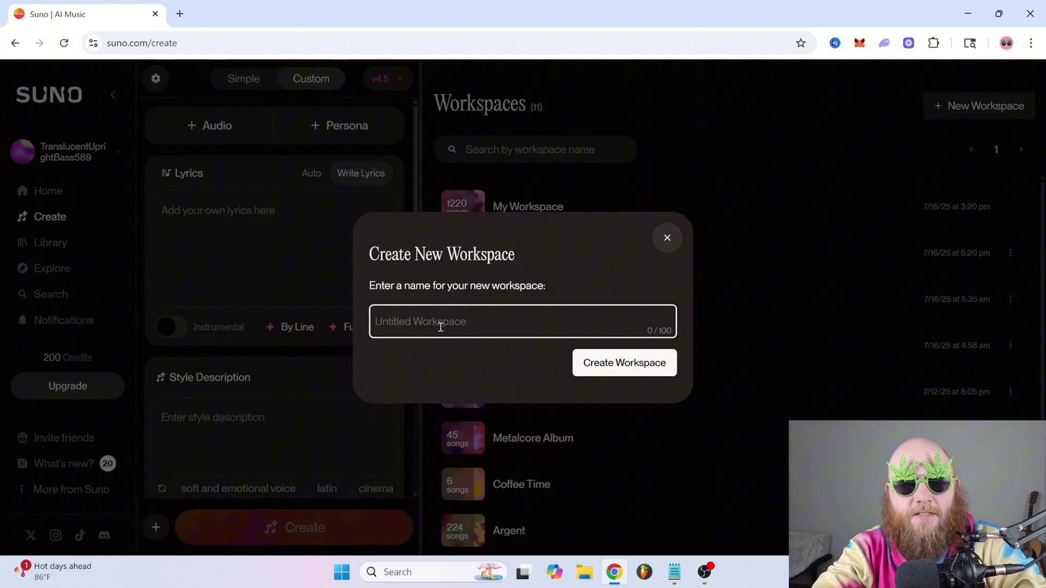
{"action": "type", "text": "Tutorial"}
{"action": "left_click", "coordinate": [640, 366]}
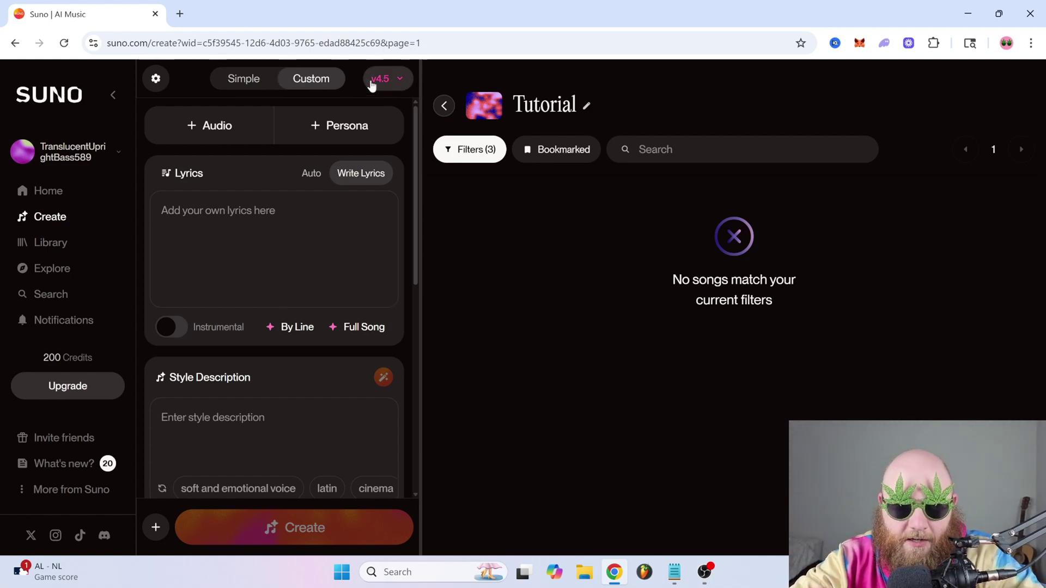
Generate songs in Simple mode from the description 'rock song about toe jam'
{"action": "left_click", "coordinate": [245, 84]}
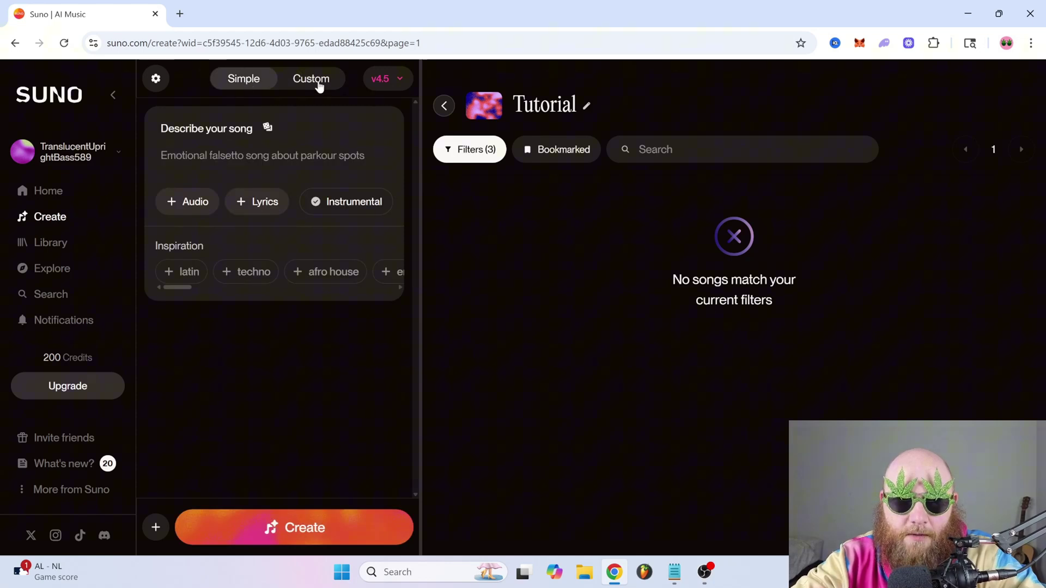
{"action": "left_click", "coordinate": [319, 86]}
{"action": "left_click", "coordinate": [243, 80]}
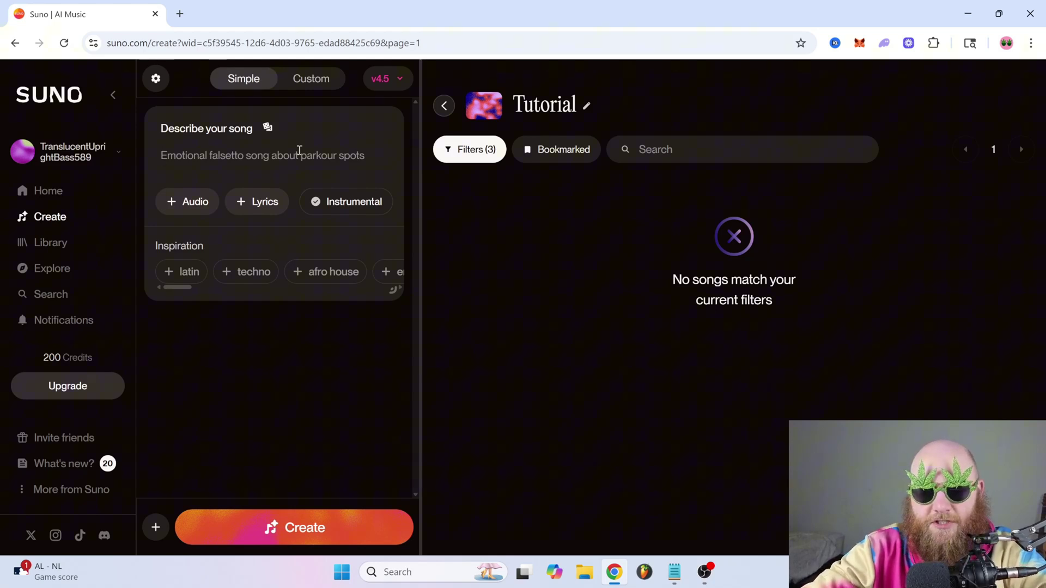
{"action": "type", "text": "rock song about"}
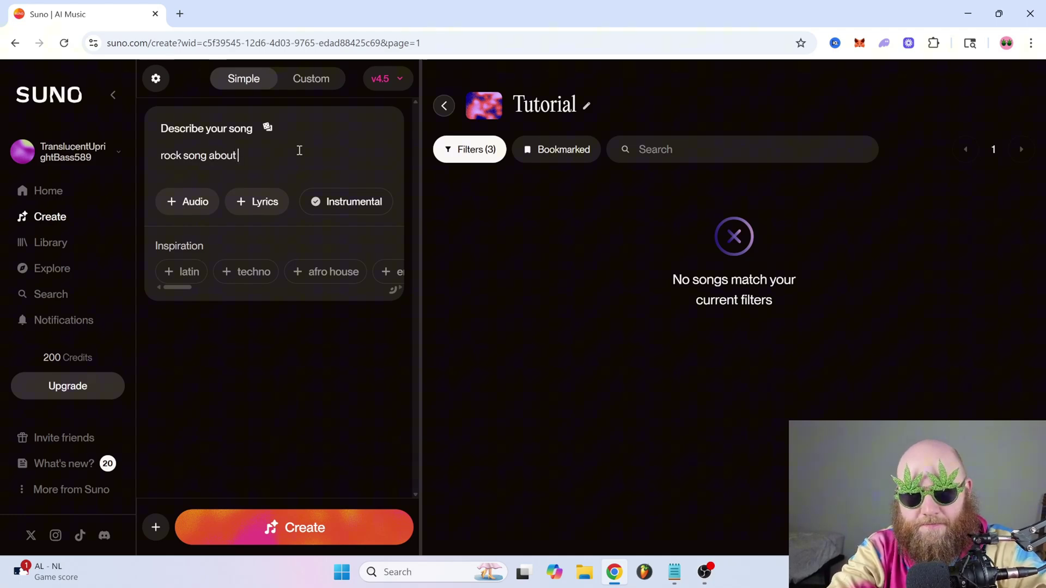
{"action": "type", "text": " toe jam"}
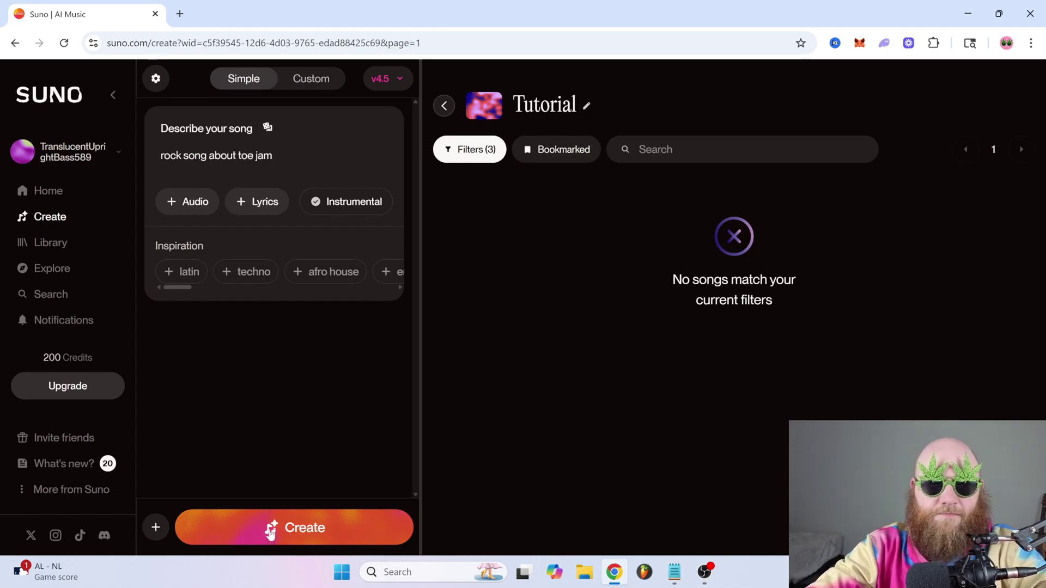
{"action": "left_click", "coordinate": [270, 531]}
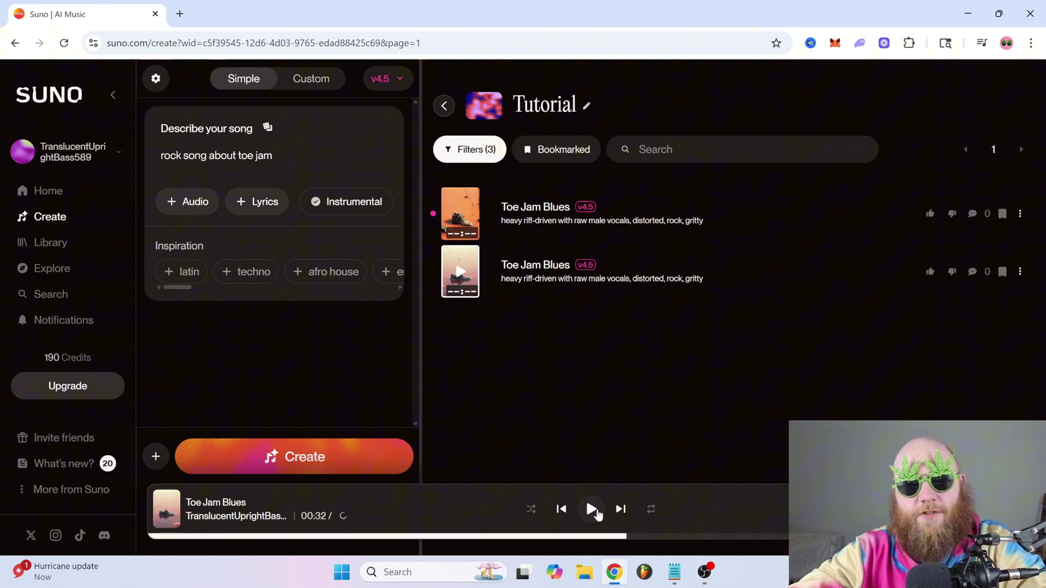
Clear the song description, try several random prompt suggestions, then delete the last one
{"action": "triple_click", "coordinate": [219, 155]}
{"action": "key", "text": "BackSpace"}
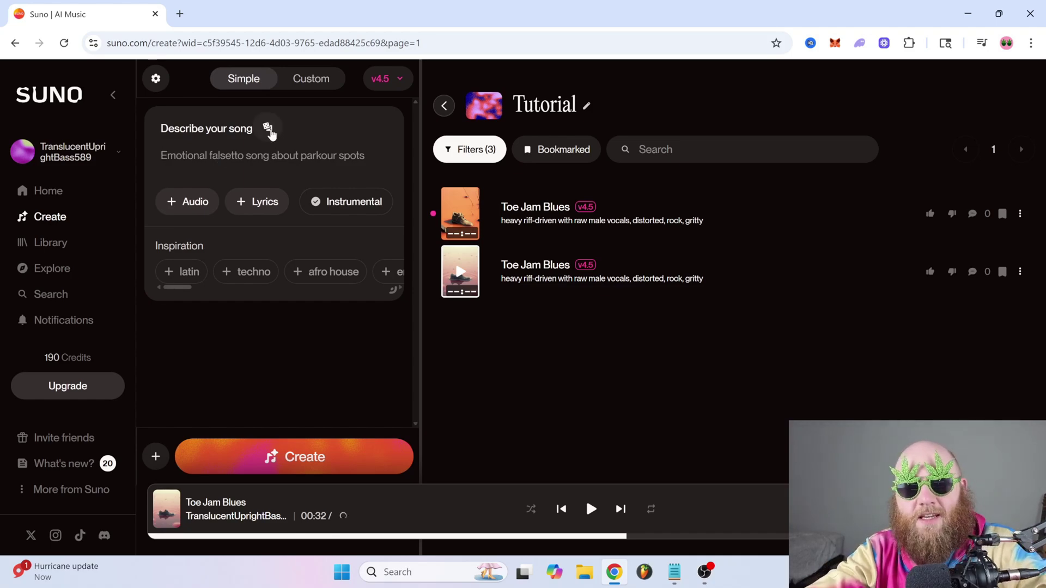
{"action": "left_click", "coordinate": [268, 130]}
{"action": "left_click", "coordinate": [269, 129]}
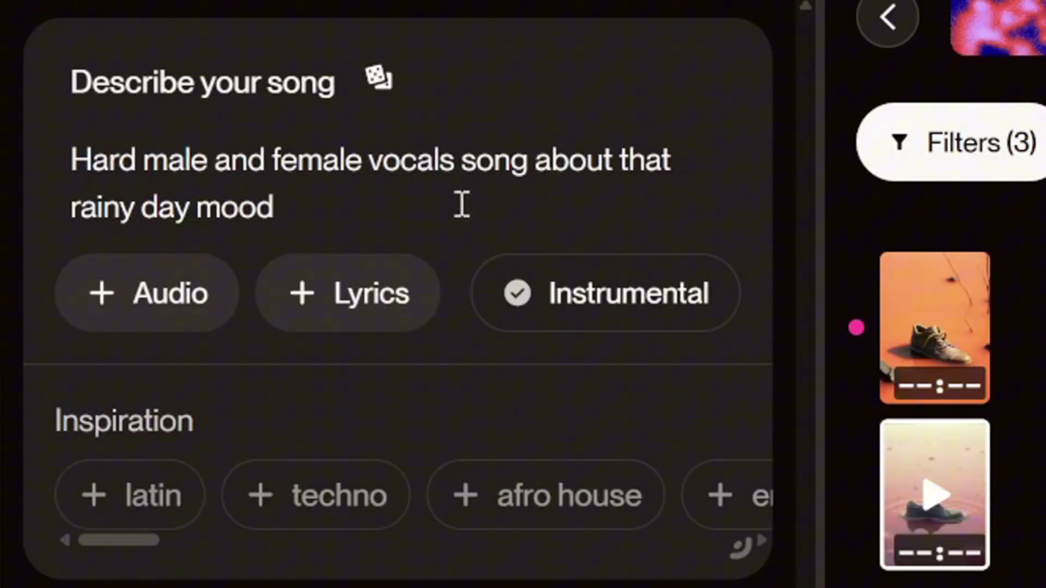
{"action": "left_click", "coordinate": [295, 157]}
{"action": "left_click", "coordinate": [270, 134]}
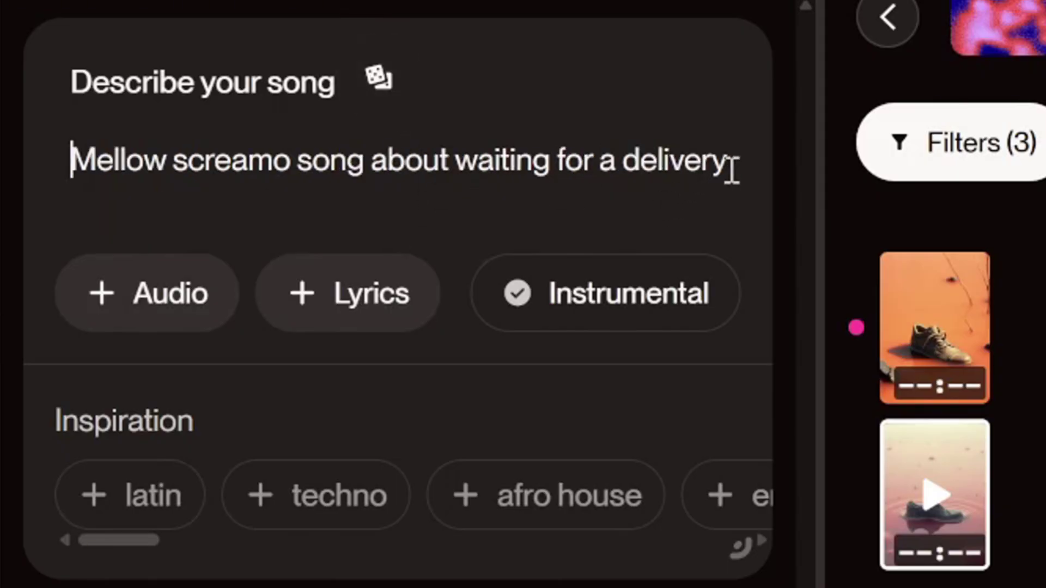
{"action": "left_click_drag", "start_coordinate": [730, 163], "coordinate": [0, 179]}
{"action": "key", "text": "BackSpace"}
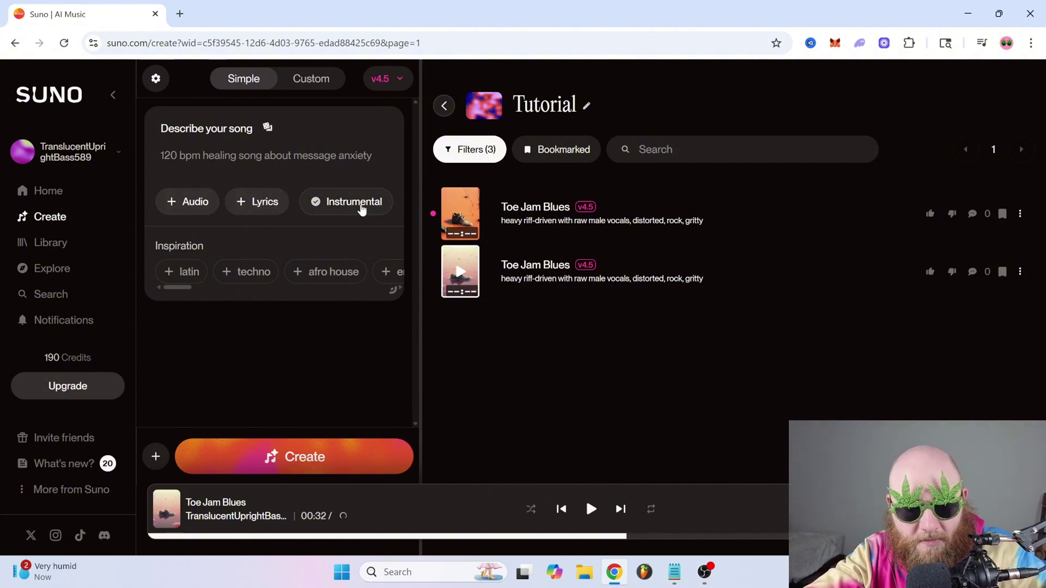
Turn on Instrumental and scroll through the Inspiration idea chips
{"action": "left_click", "coordinate": [362, 209]}
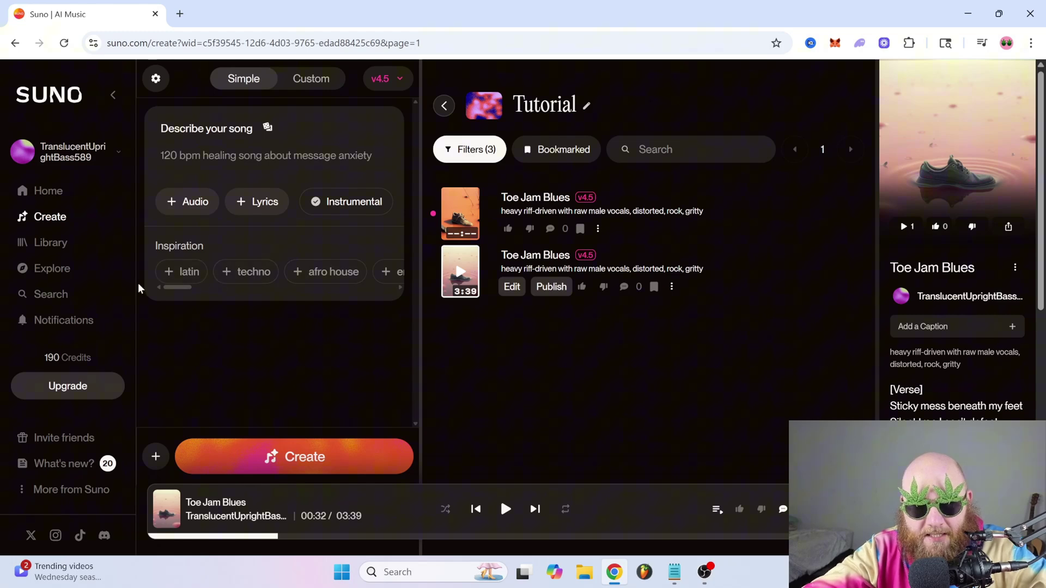
{"action": "left_click_drag", "start_coordinate": [181, 287], "coordinate": [264, 284]}
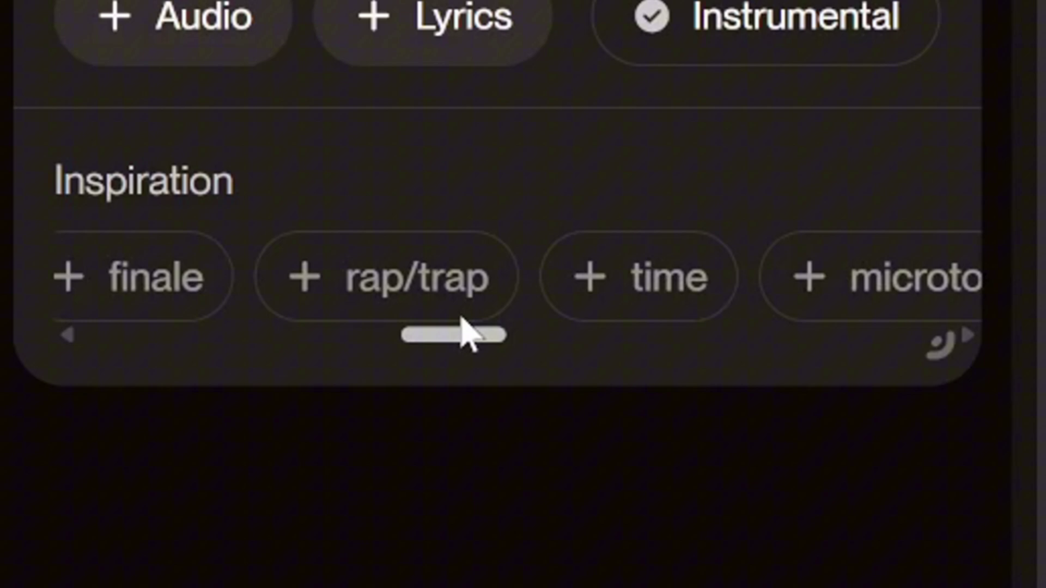
{"action": "left_click_drag", "start_coordinate": [462, 320], "coordinate": [635, 310]}
{"action": "left_click", "coordinate": [181, 342]}
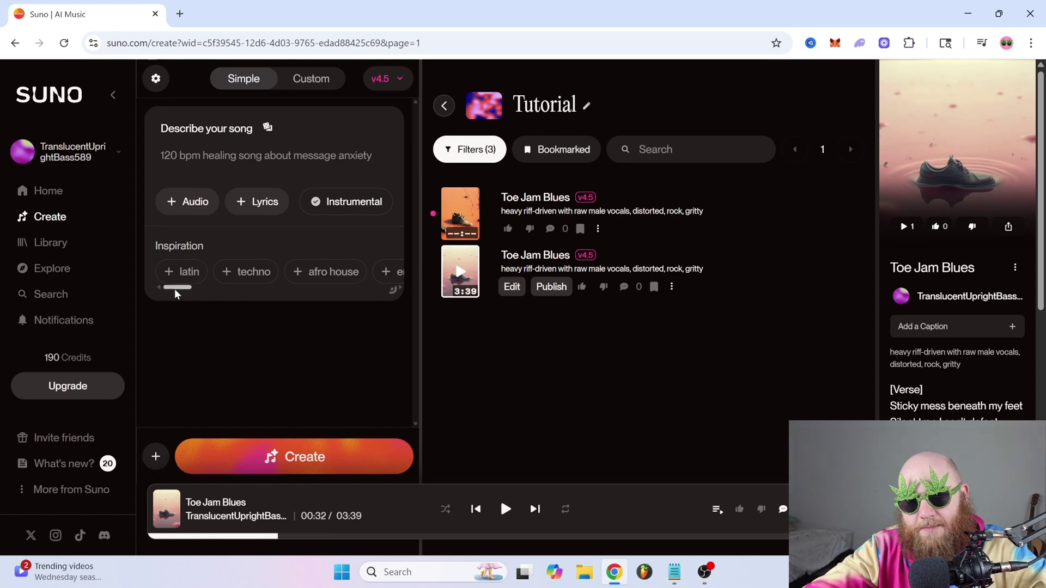
{"action": "left_click_drag", "start_coordinate": [175, 288], "coordinate": [349, 292]}
Switch the create panel to Custom mode with separate lyrics and style description fields
{"action": "left_click", "coordinate": [311, 79]}
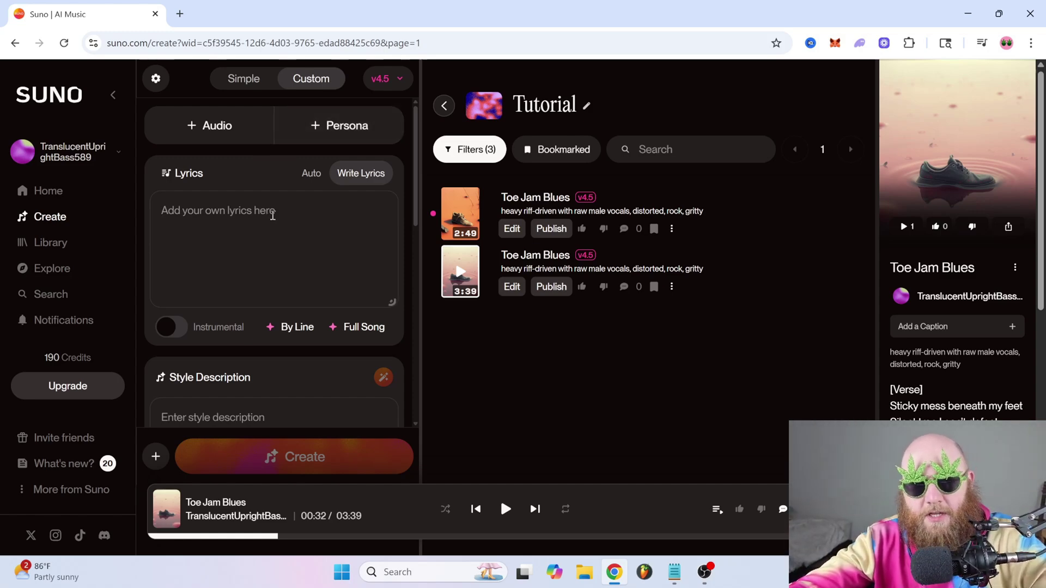
Write the lyrics 'i like cheese bruh yeah i like cheese' and 'get out my face' on two lines
{"action": "type", "text": "i"}
{"action": "key", "text": "BackSpace"}
{"action": "type", "text": "i like cheese b"}
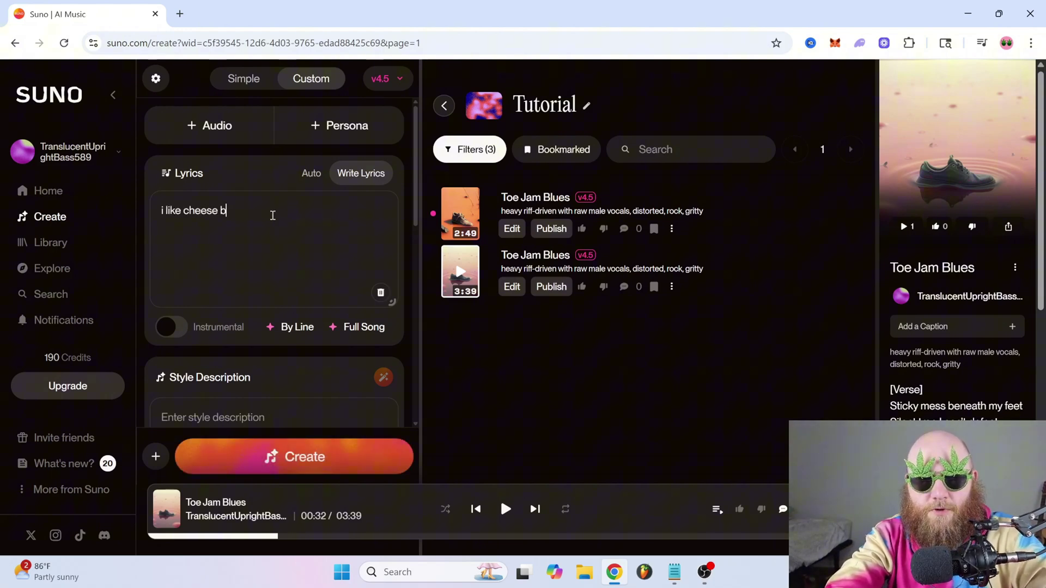
{"action": "type", "text": "ruh yeah i like cheese"}
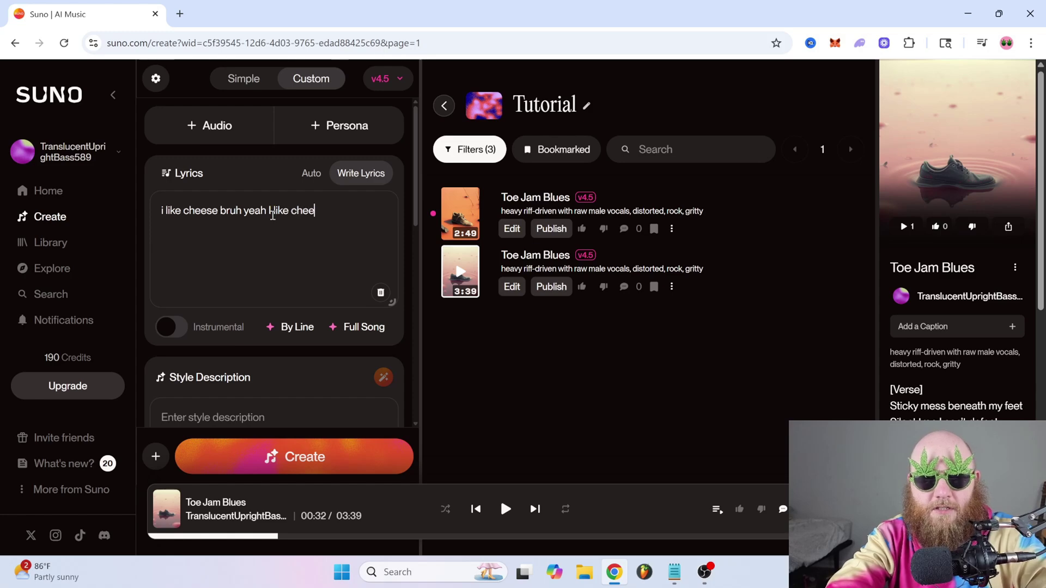
{"action": "key", "text": "Return"}
{"action": "type", "text": "get out my face"}
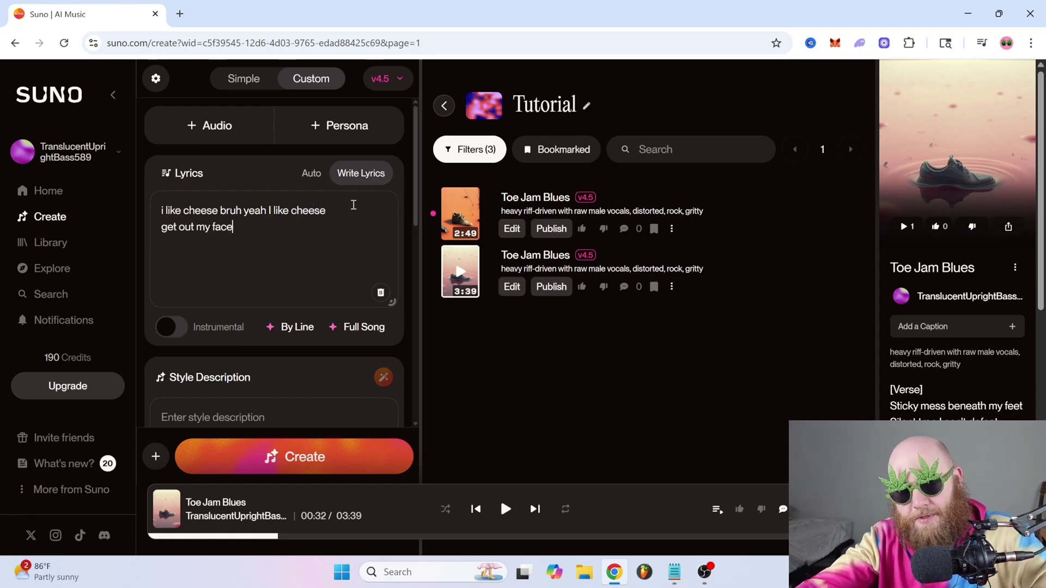
Try Auto lyrics and Instrumental, then return to Write Lyrics with Instrumental off
{"action": "left_click", "coordinate": [314, 175]}
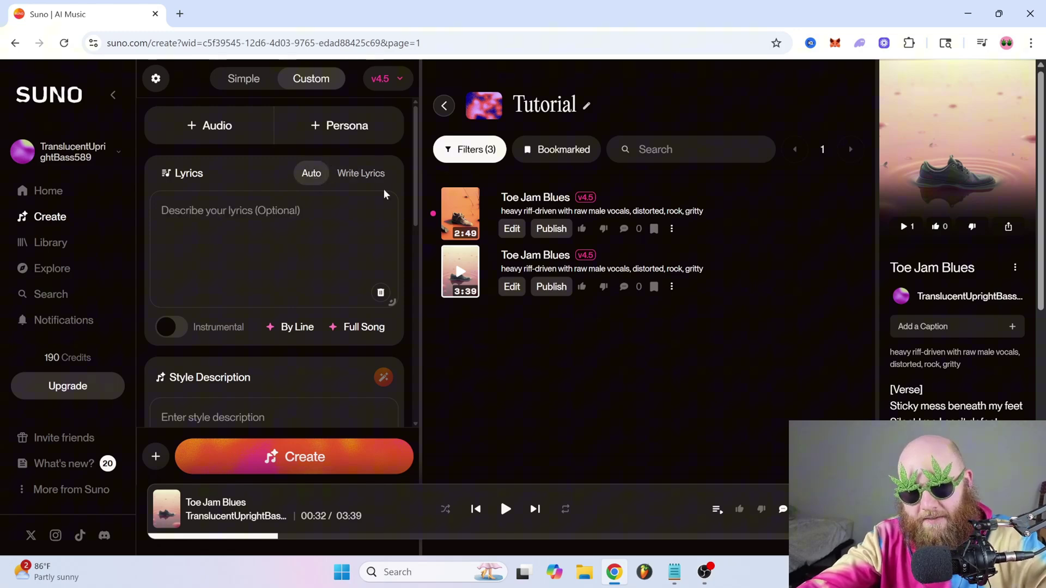
{"action": "left_click", "coordinate": [355, 177]}
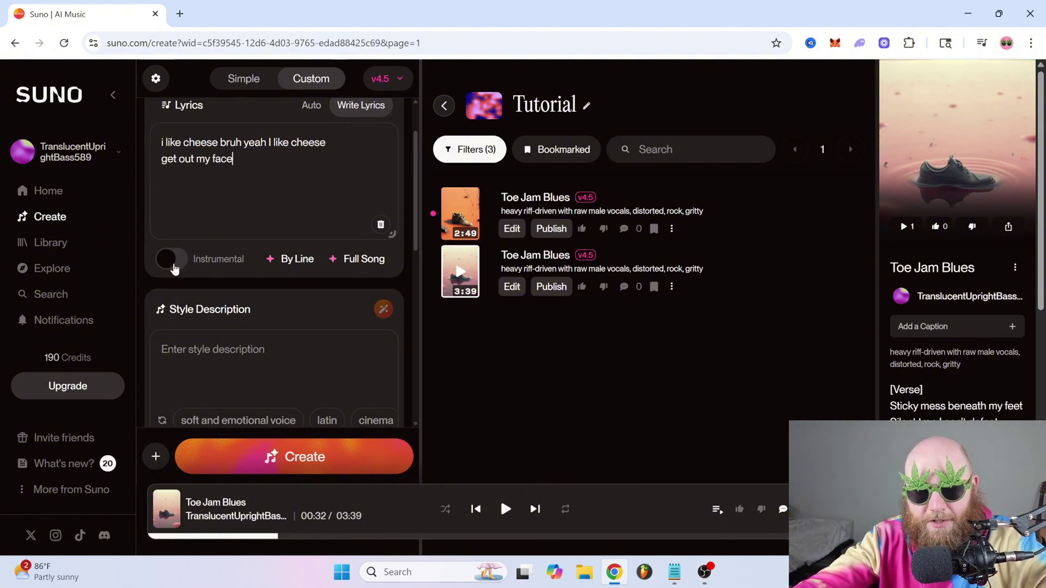
{"action": "left_click", "coordinate": [173, 267]}
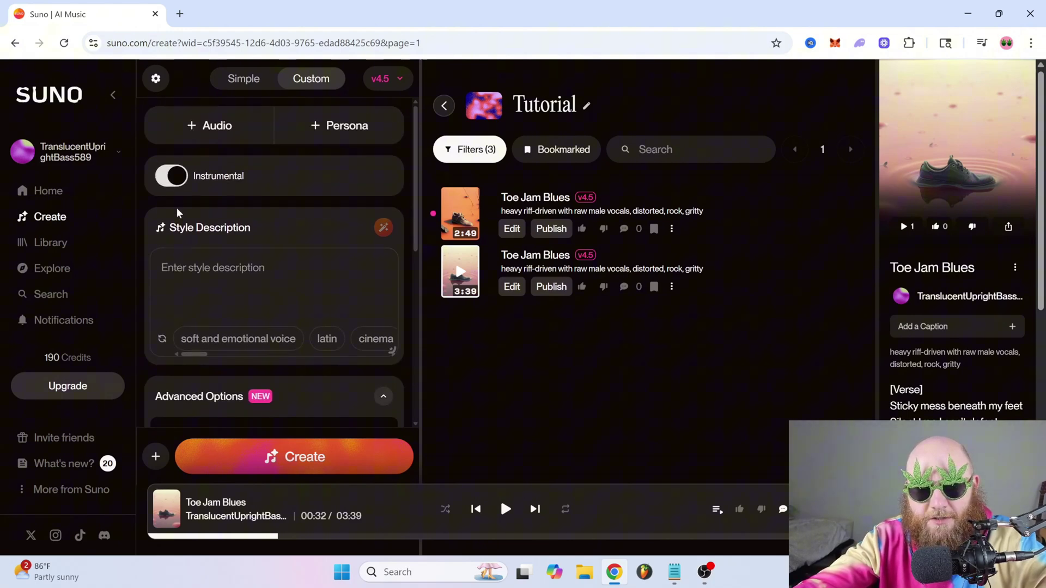
{"action": "left_click", "coordinate": [176, 185]}
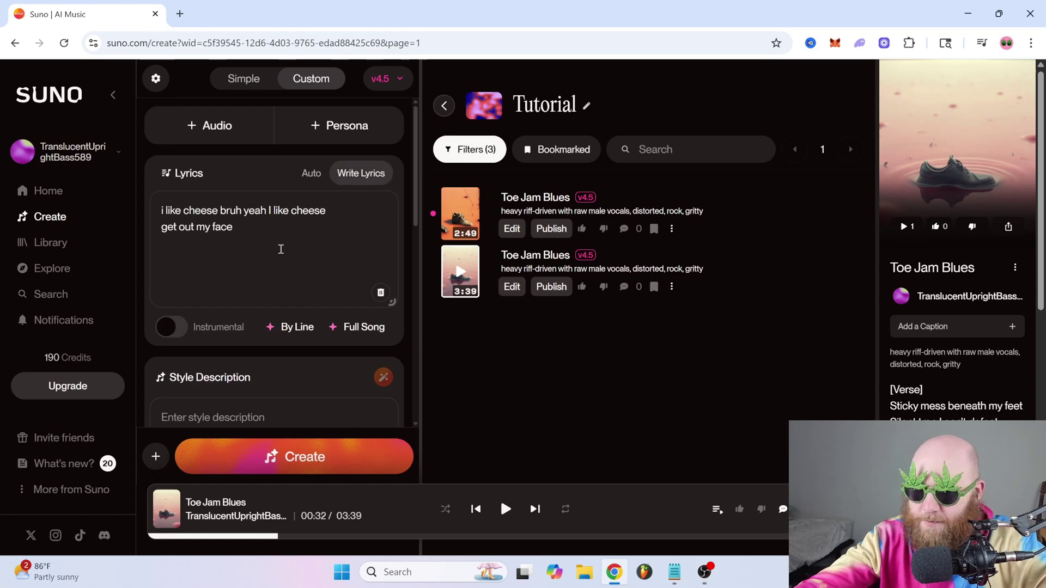
Enter 'hip hop song with piano and violins' as the style description
{"action": "scroll", "coordinate": [293, 295], "scroll_direction": "down", "scroll_amount": 3}
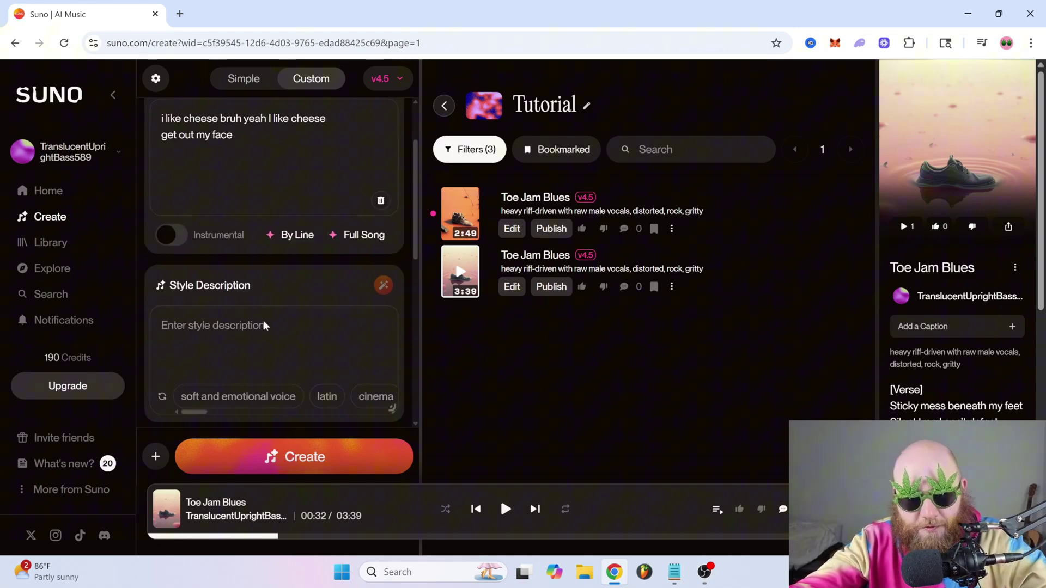
{"action": "left_click", "coordinate": [248, 281]}
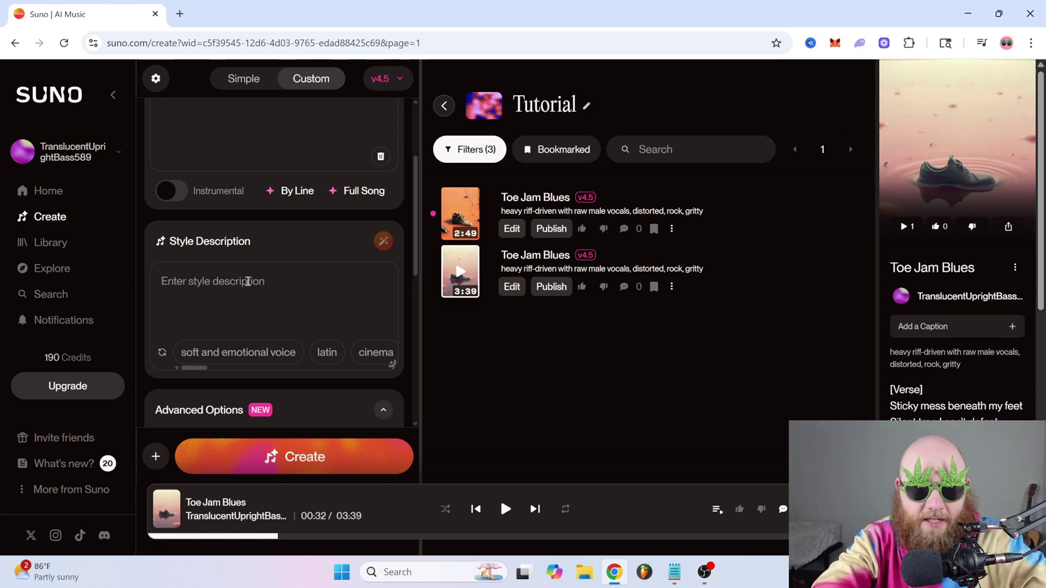
{"action": "type", "text": "hip hop song"}
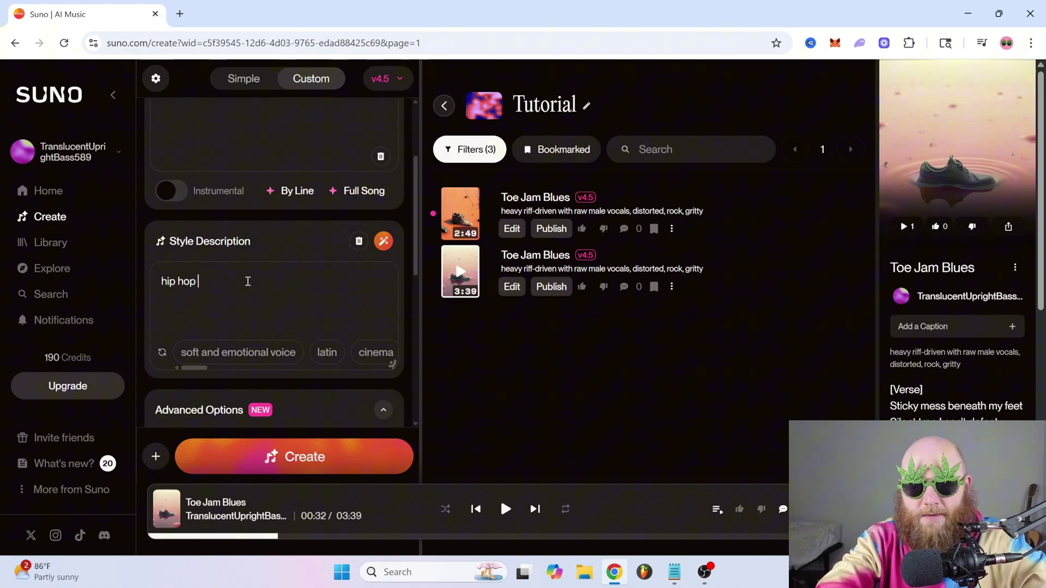
{"action": "type", "text": " with piano and "}
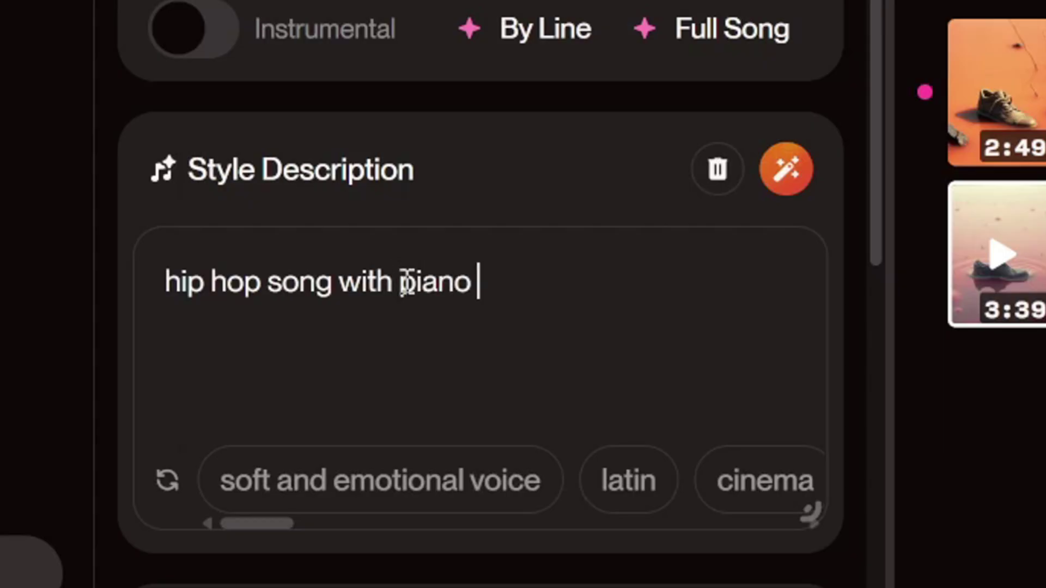
{"action": "type", "text": "violins"}
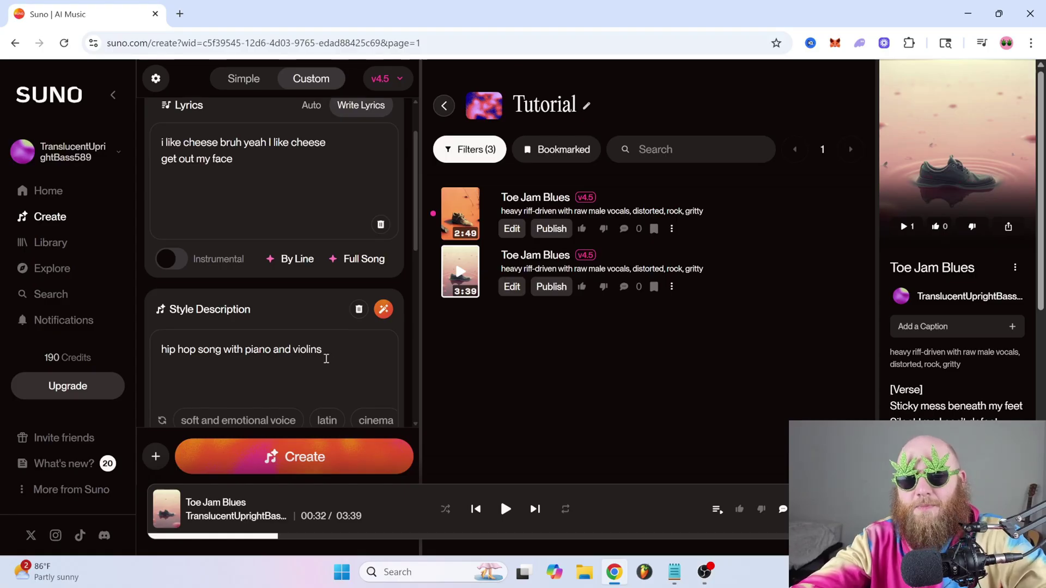
{"action": "scroll", "coordinate": [328, 342], "scroll_direction": "up", "scroll_amount": 1}
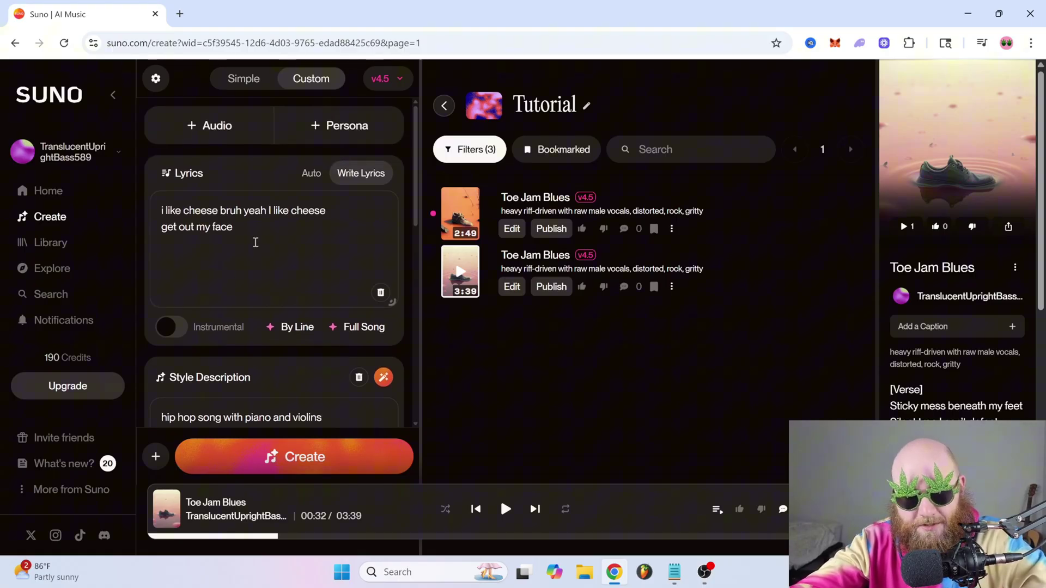
{"action": "scroll", "coordinate": [278, 411], "scroll_direction": "down", "scroll_amount": 1}
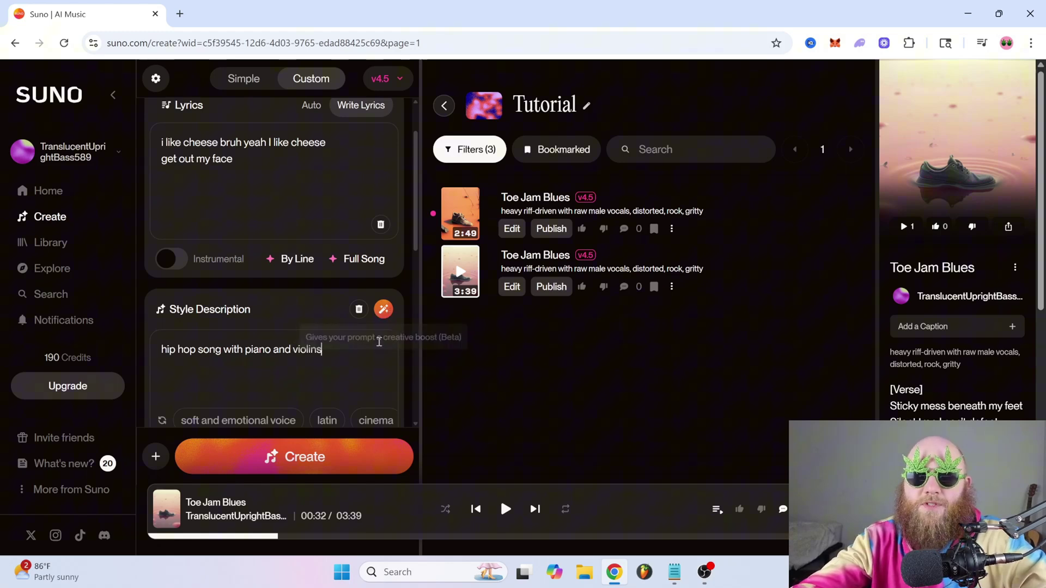
Boost the style prompt into a detailed description of crisp drums, punchy bass, piano and violins
{"action": "scroll", "coordinate": [378, 341], "scroll_direction": "down", "scroll_amount": 2}
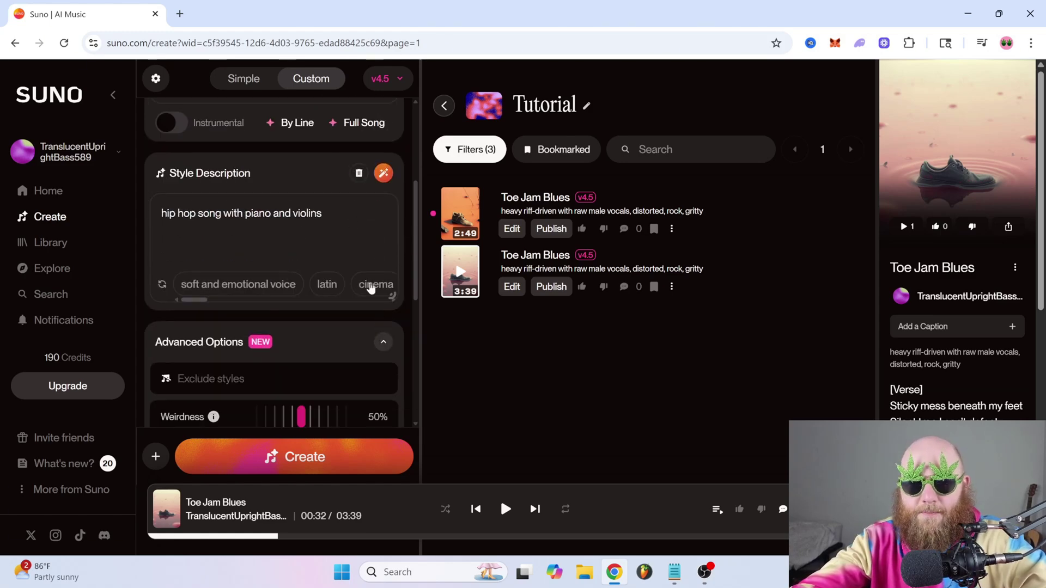
{"action": "left_click", "coordinate": [384, 175]}
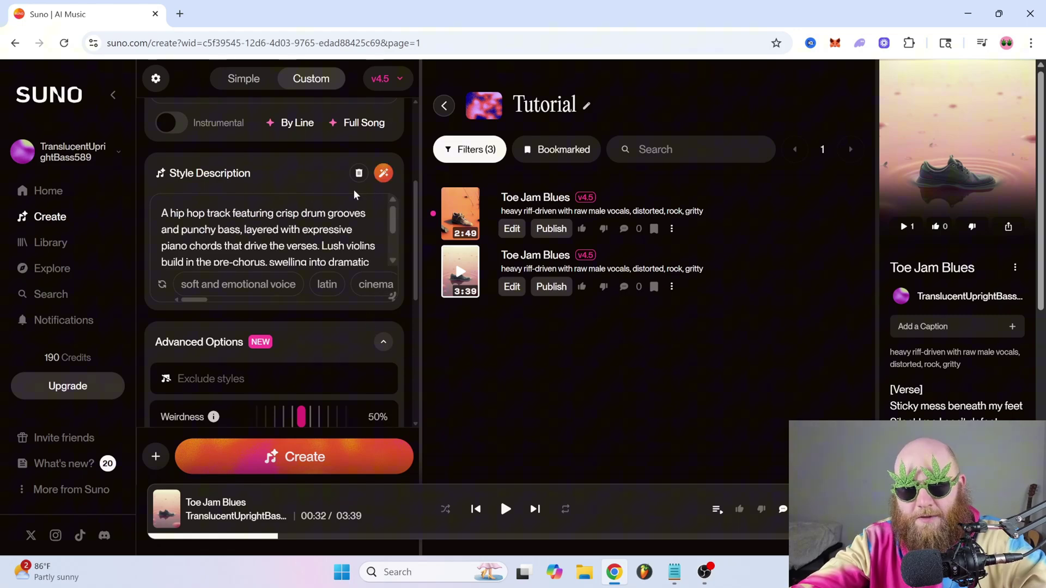
{"action": "left_click_drag", "start_coordinate": [269, 245], "coordinate": [345, 246]}
{"action": "left_click", "coordinate": [359, 246]}
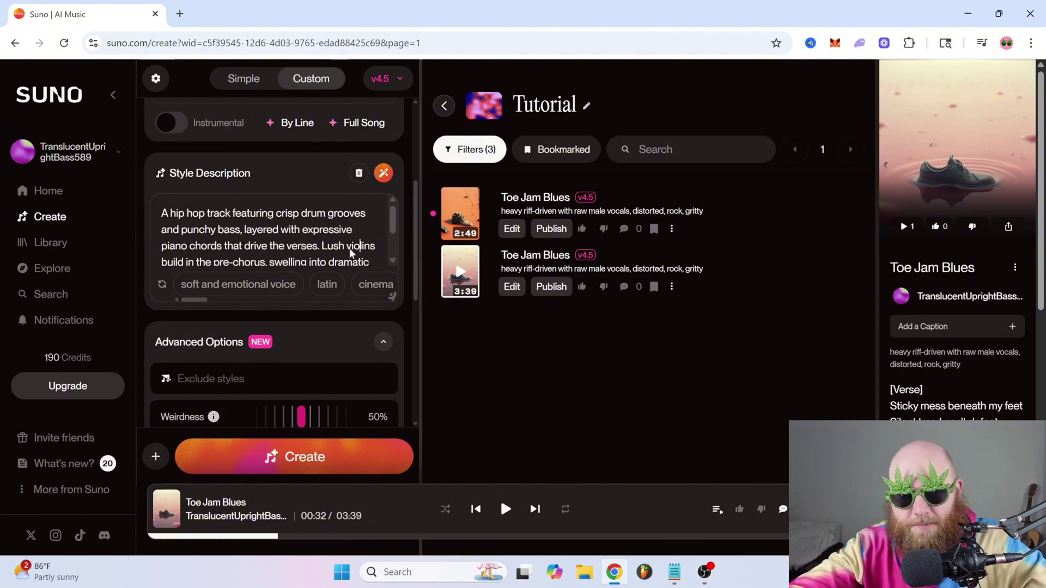
{"action": "scroll", "coordinate": [350, 250], "scroll_direction": "down", "scroll_amount": 3}
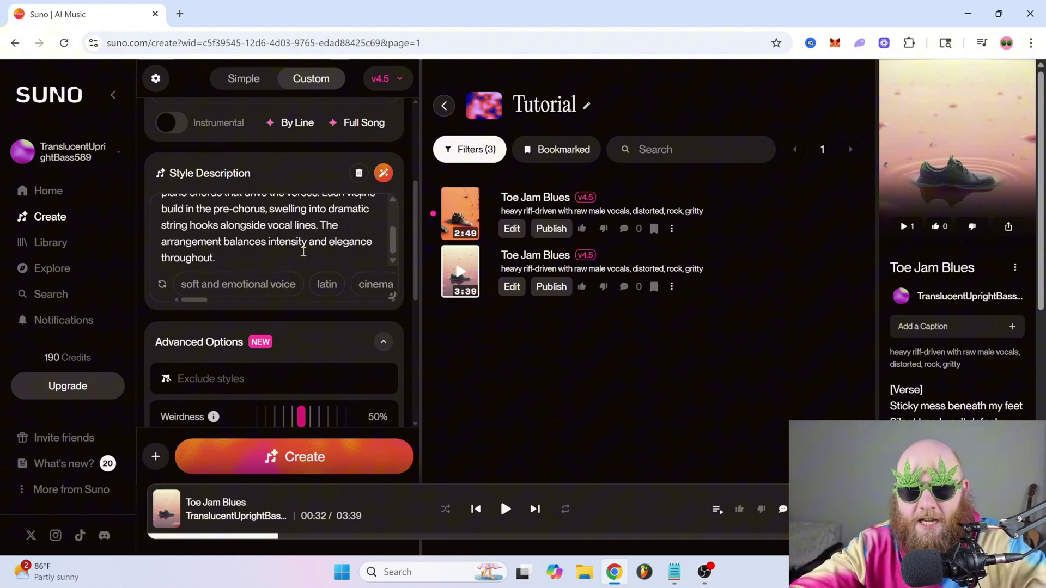
{"action": "scroll", "coordinate": [313, 259], "scroll_direction": "down", "scroll_amount": 3}
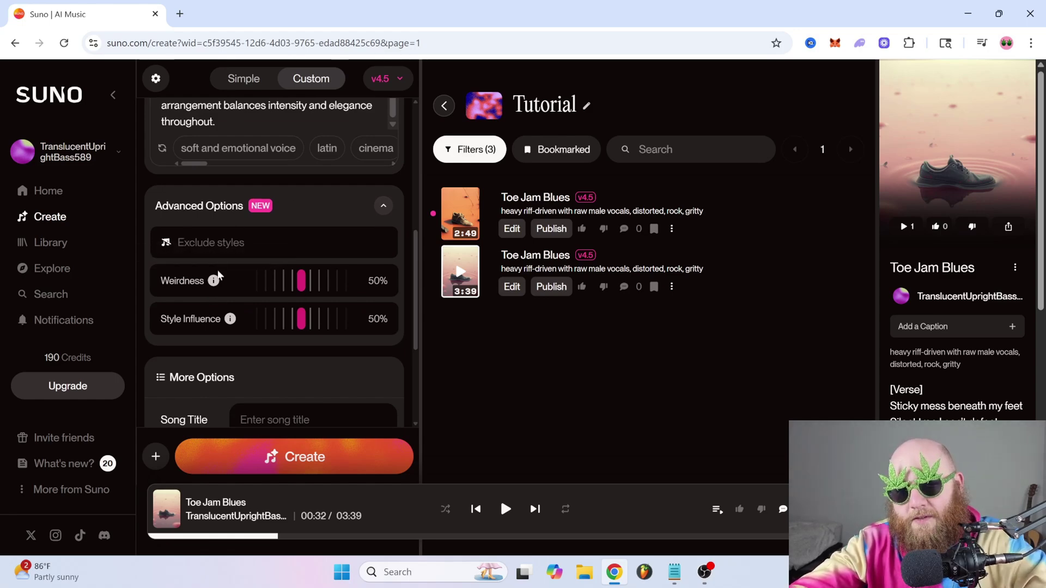
Test the Weirdness and Style Influence sliders under Advanced Options, leaving Weirdness at 50%
{"action": "mouse_move", "coordinate": [303, 284]}
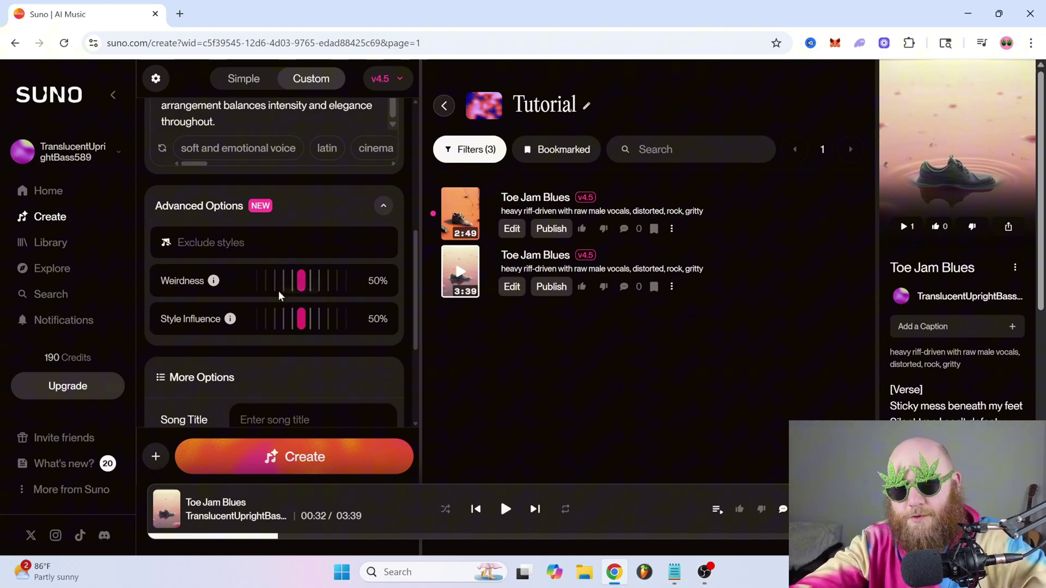
{"action": "mouse_move", "coordinate": [304, 289]}
{"action": "left_mouse_down"}
{"action": "mouse_move", "coordinate": [347, 291]}
{"action": "mouse_move", "coordinate": [304, 287]}
{"action": "left_mouse_up"}
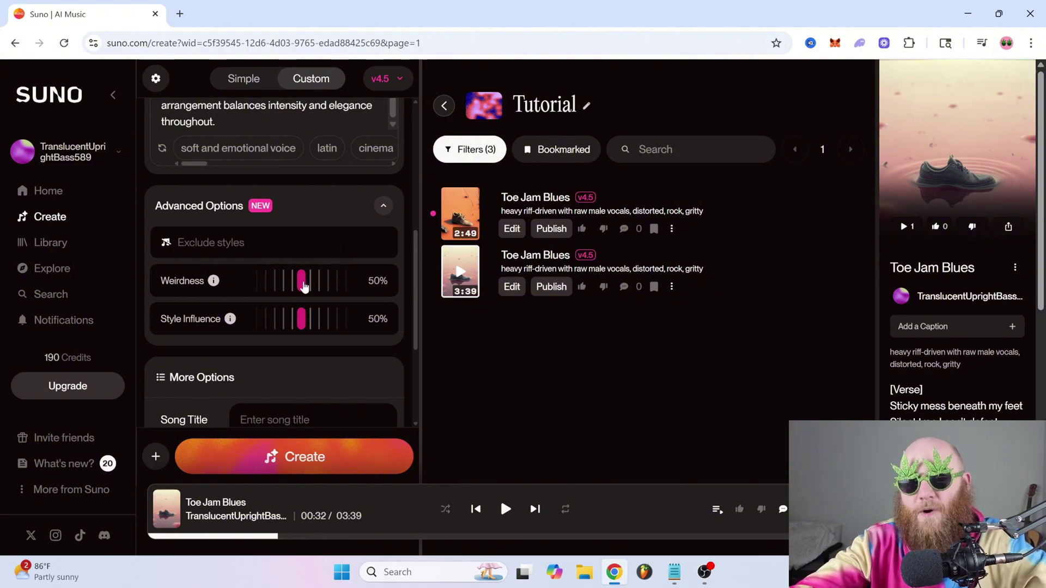
{"action": "scroll", "coordinate": [371, 278], "scroll_direction": "up", "scroll_amount": 2}
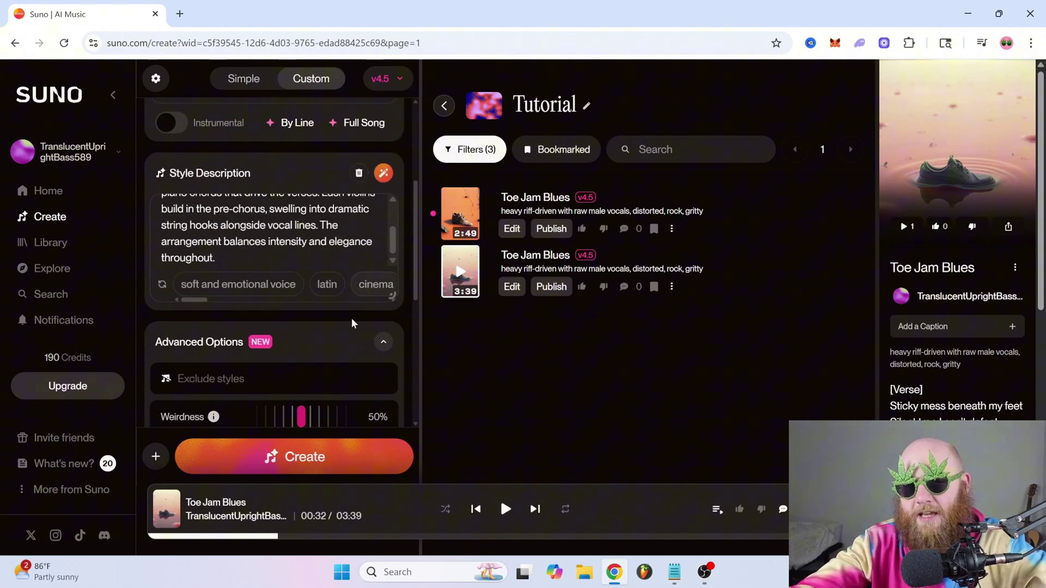
{"action": "scroll", "coordinate": [351, 318], "scroll_direction": "down", "scroll_amount": 1}
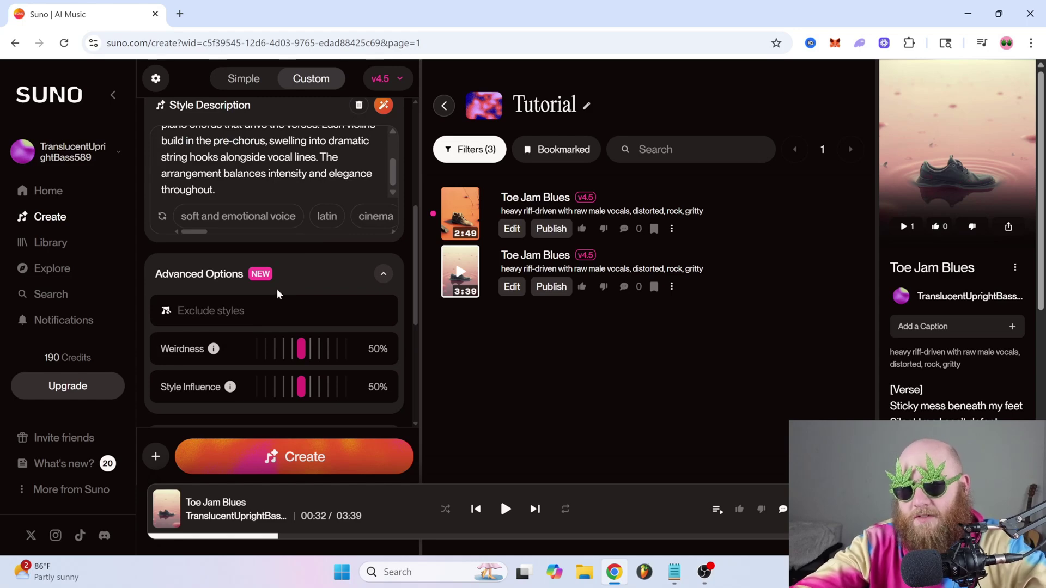
{"action": "scroll", "coordinate": [310, 331], "scroll_direction": "down", "scroll_amount": 1}
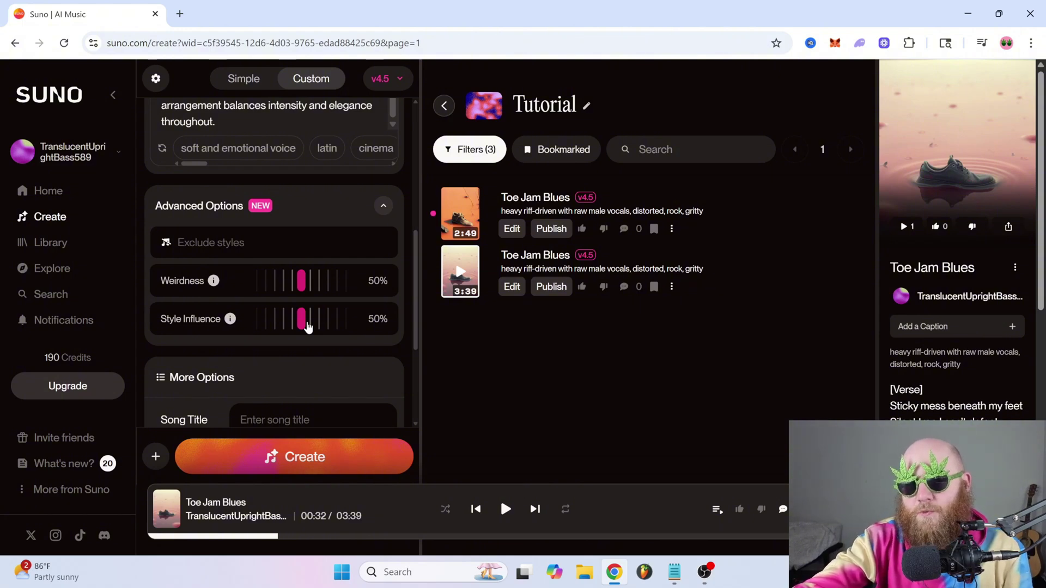
{"action": "mouse_move", "coordinate": [307, 327]}
{"action": "left_mouse_down"}
{"action": "mouse_move", "coordinate": [366, 325]}
{"action": "mouse_move", "coordinate": [315, 336]}
{"action": "mouse_move", "coordinate": [301, 320]}
{"action": "mouse_move", "coordinate": [229, 323]}
{"action": "mouse_move", "coordinate": [301, 327]}
{"action": "left_mouse_up"}
Title the song 'I like cheese' and generate two new tracks from the custom prompt
{"action": "scroll", "coordinate": [304, 280], "scroll_direction": "down", "scroll_amount": 3}
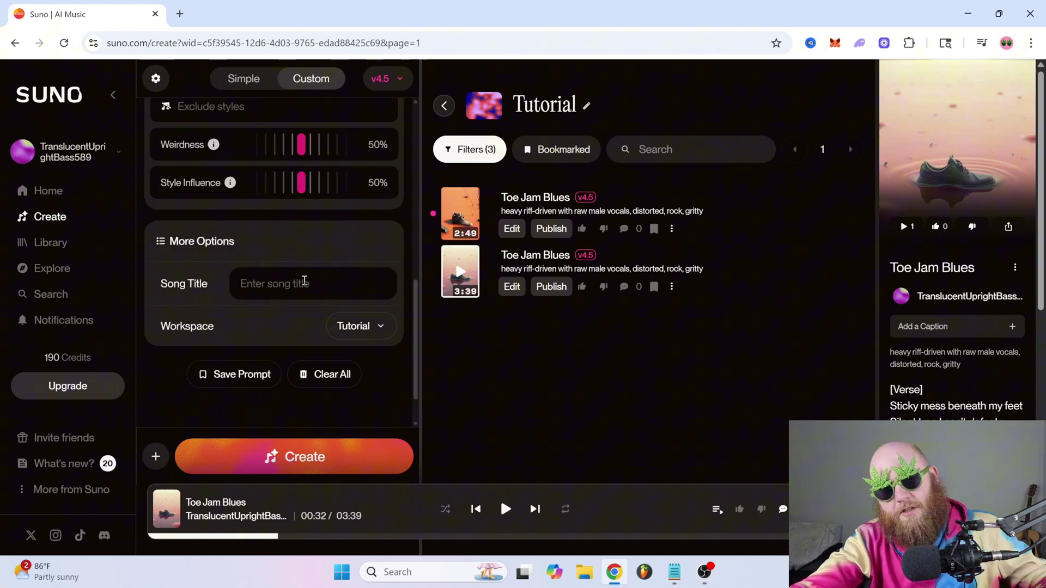
{"action": "scroll", "coordinate": [304, 280], "scroll_direction": "up", "scroll_amount": 10}
{"action": "scroll", "coordinate": [313, 294], "scroll_direction": "down", "scroll_amount": 10}
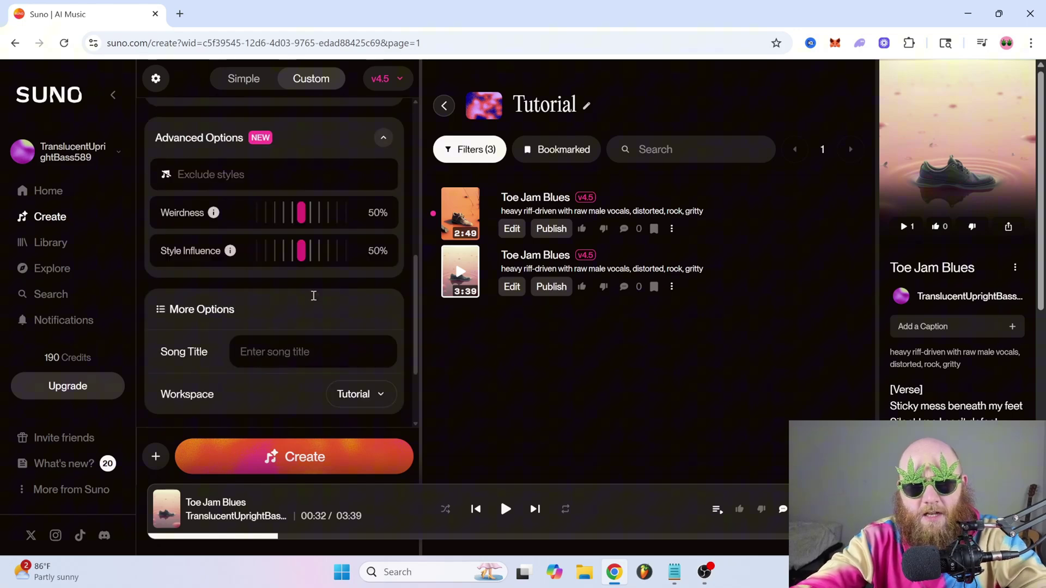
{"action": "type", "text": "like cheese"}
{"action": "left_click", "coordinate": [308, 461]}
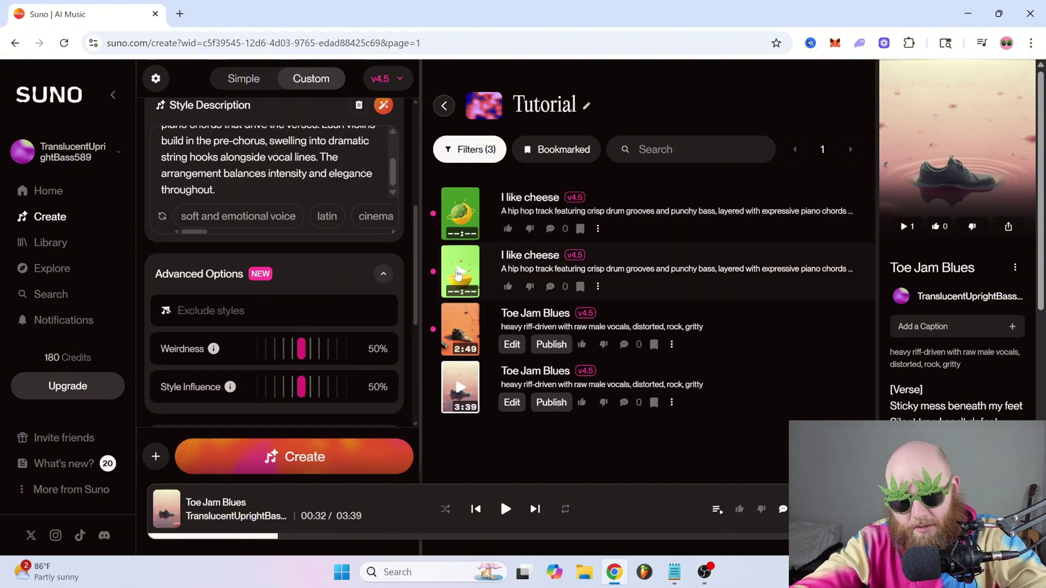
Dislike the 2:49 Toe Jam Blues and second 'I like cheese' track, and like the first
{"action": "left_click", "coordinate": [458, 273]}
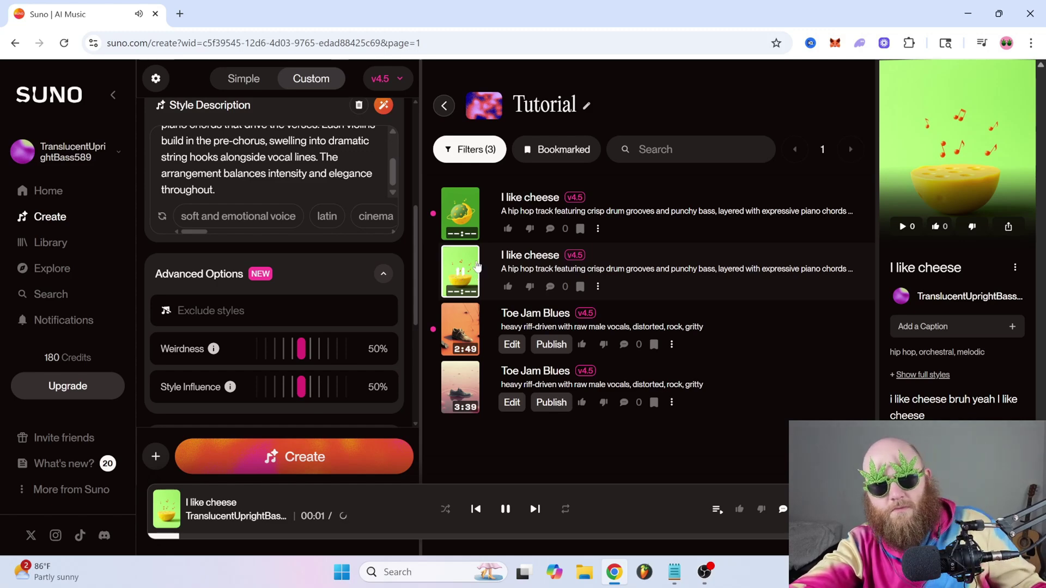
{"action": "left_click", "coordinate": [504, 235]}
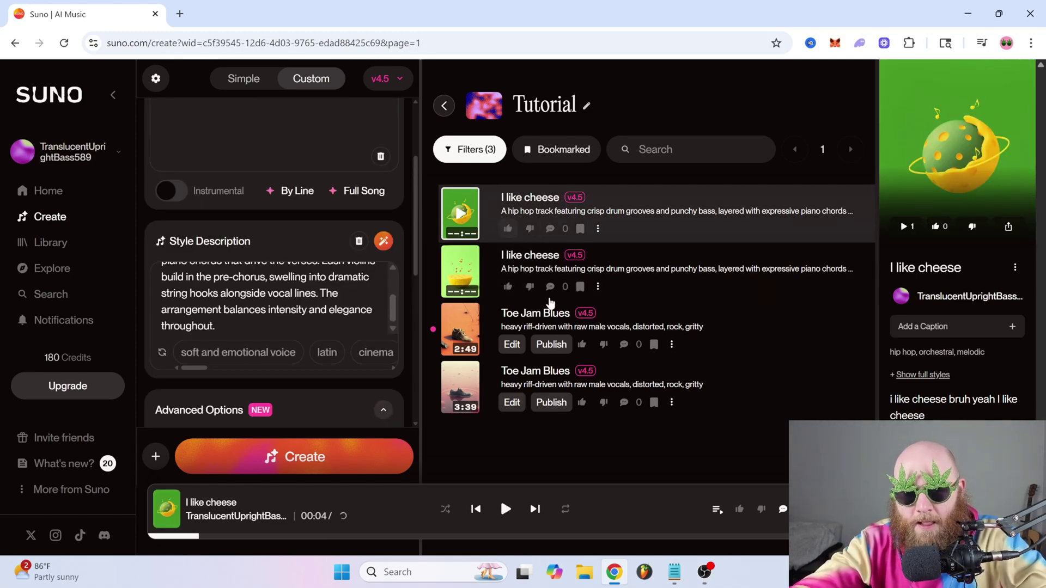
{"action": "left_click", "coordinate": [602, 351]}
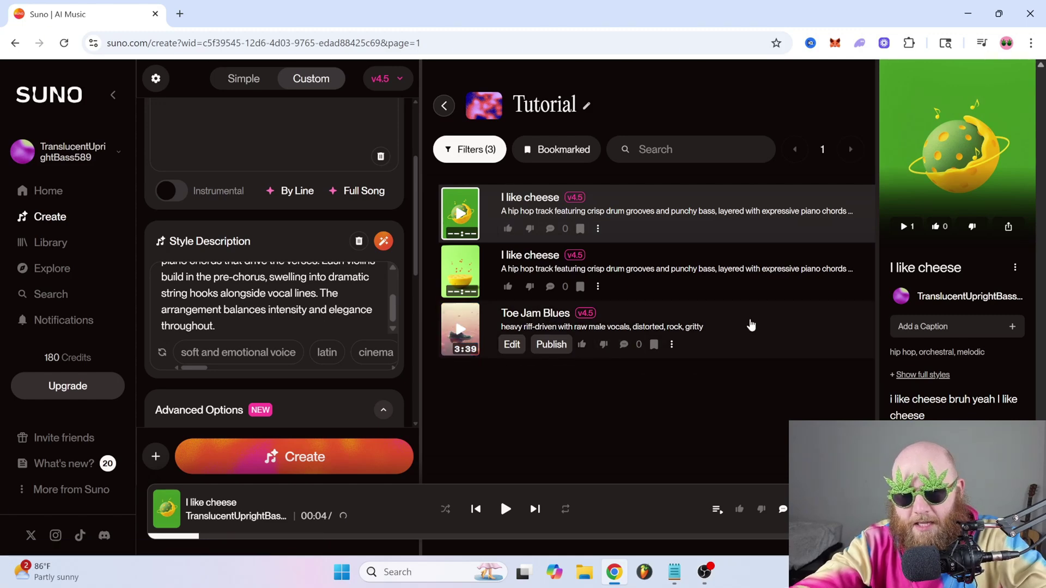
{"action": "left_click", "coordinate": [471, 157]}
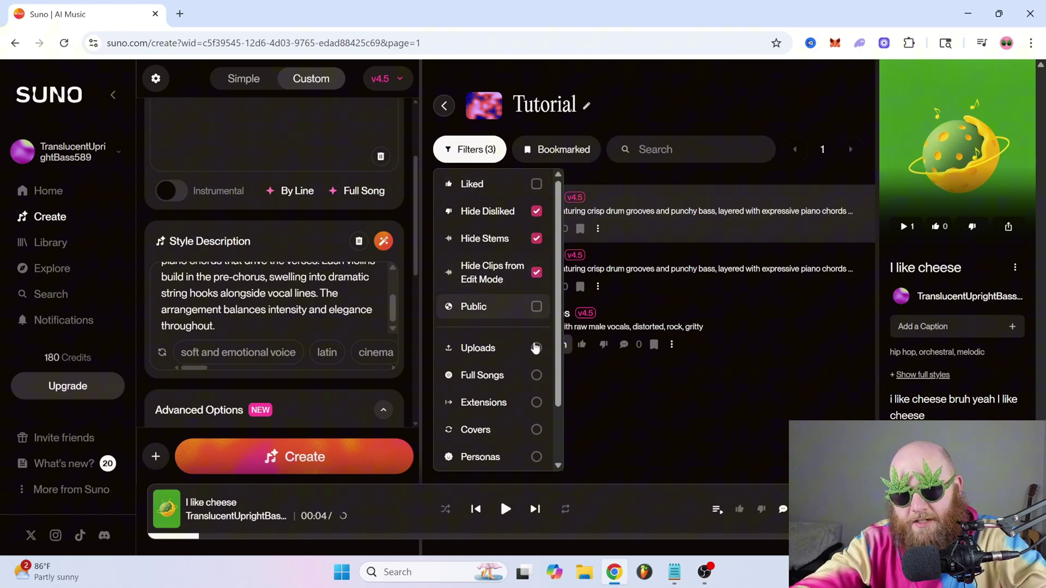
{"action": "left_click", "coordinate": [610, 410]}
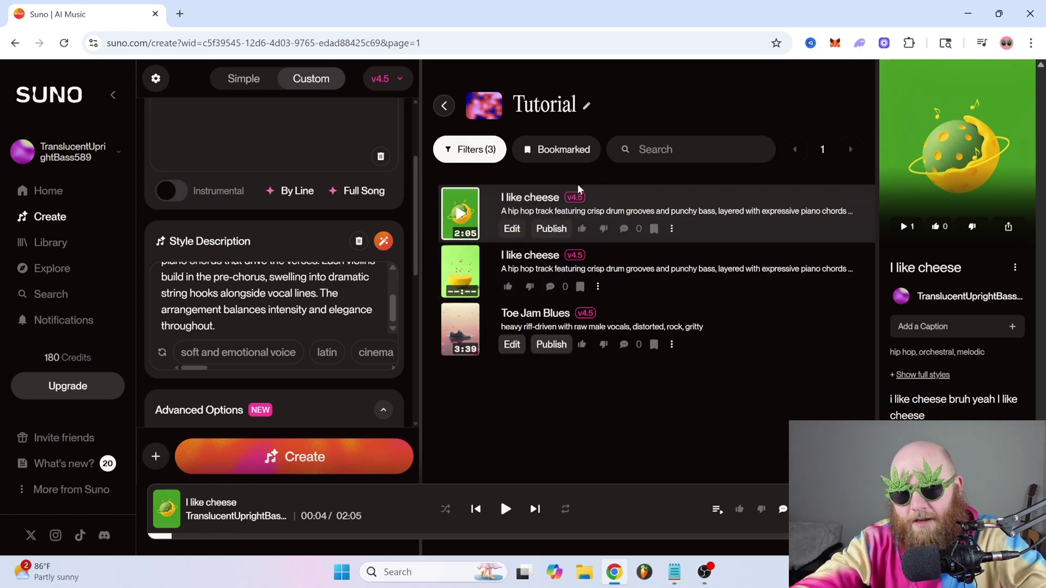
{"action": "left_click", "coordinate": [528, 288]}
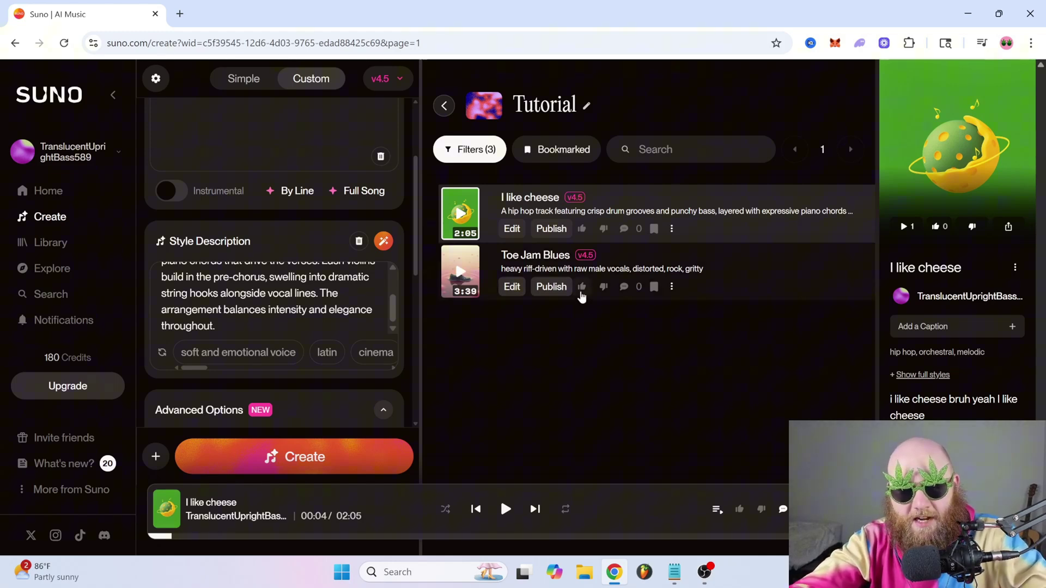
{"action": "left_click", "coordinate": [582, 228]}
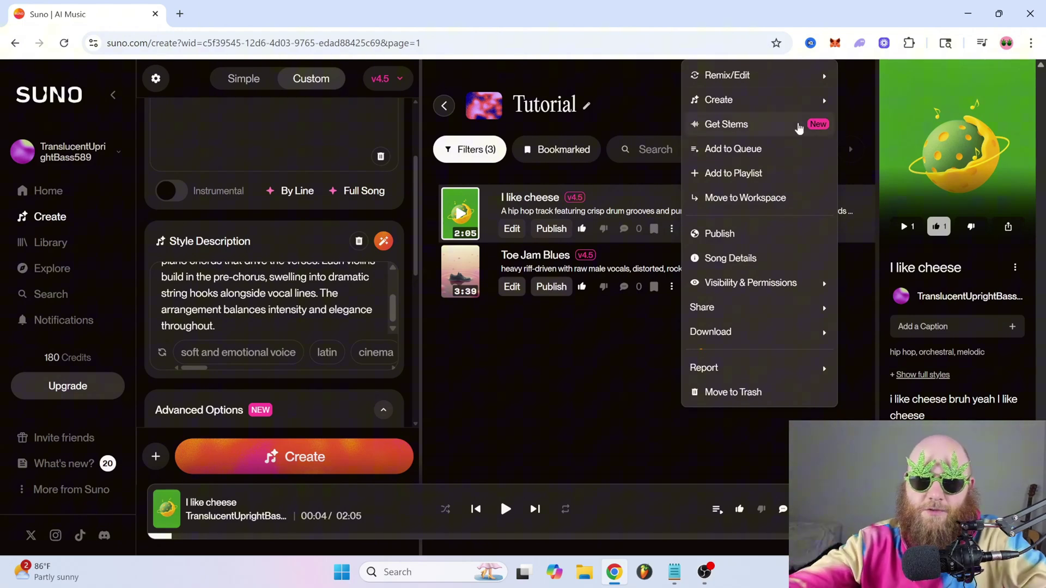
{"action": "mouse_move", "coordinate": [795, 101]}
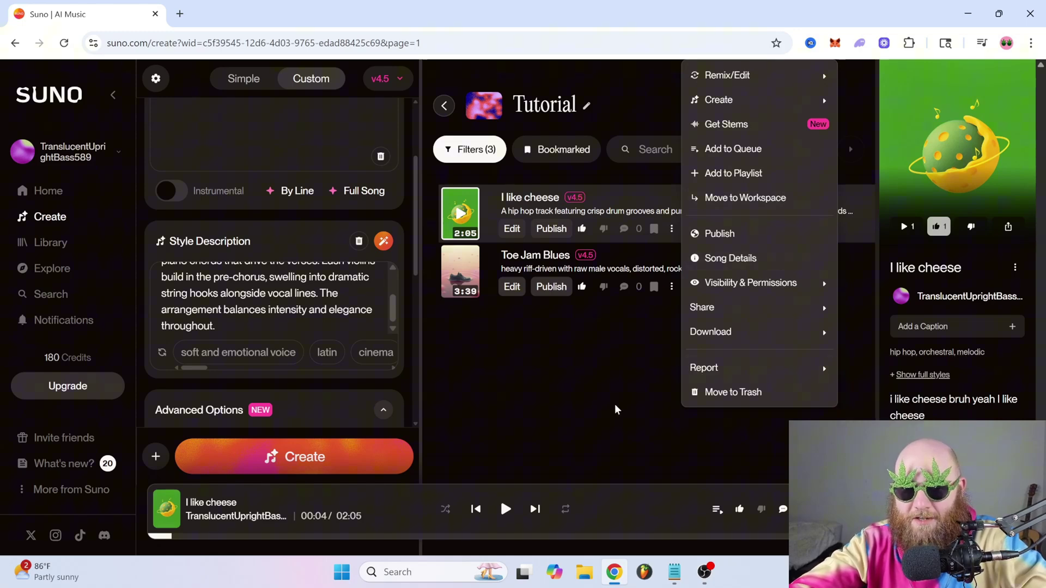
{"action": "left_click", "coordinate": [744, 174]}
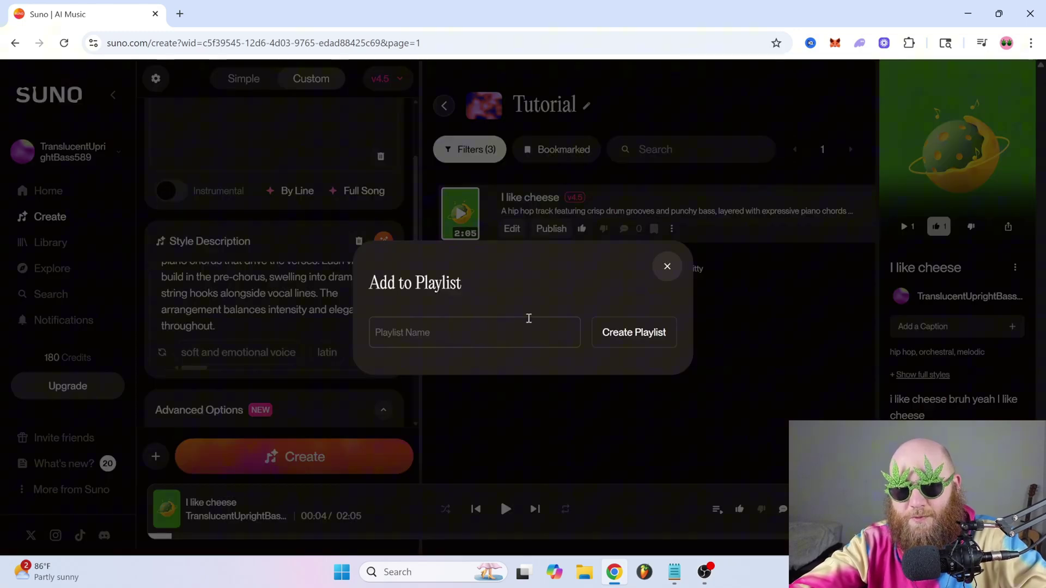
{"action": "left_click", "coordinate": [491, 326]}
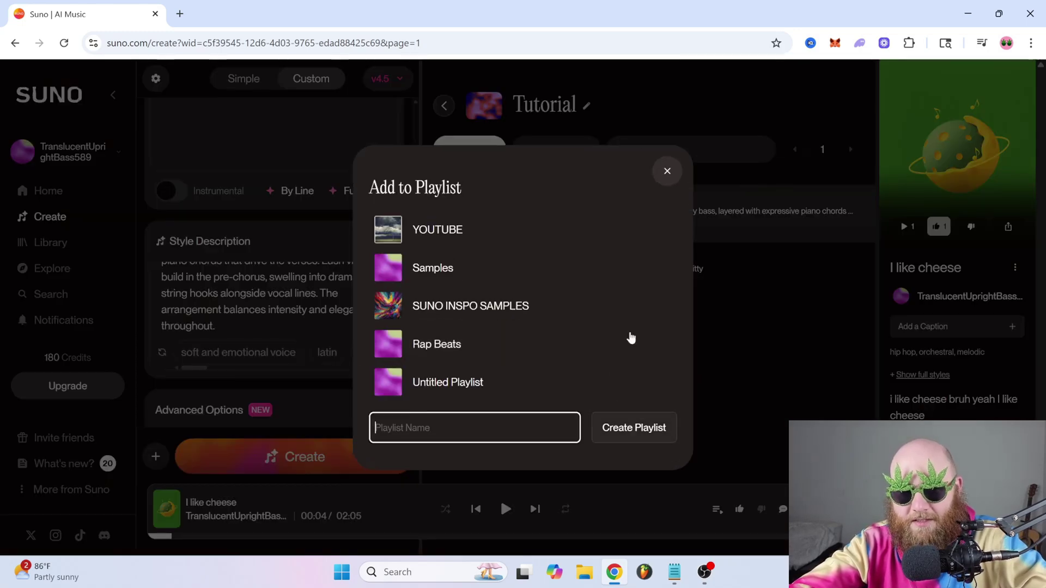
{"action": "key", "text": "Escape"}
{"action": "left_click", "coordinate": [581, 358]}
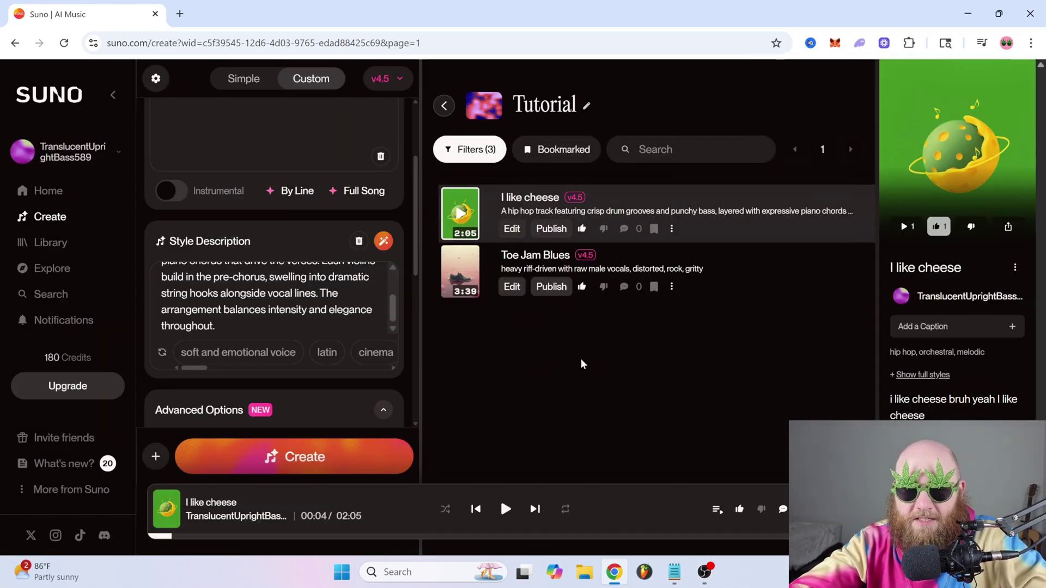